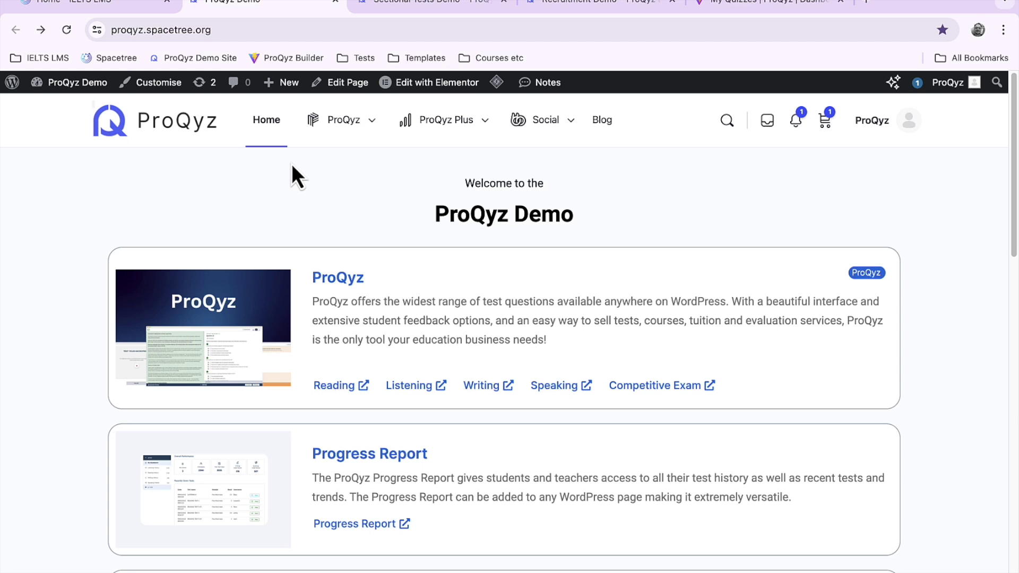
Step: Open the Sectional Tests Demo page and look over its reading tests
{"action": "left_click", "coordinate": [422, 6]}
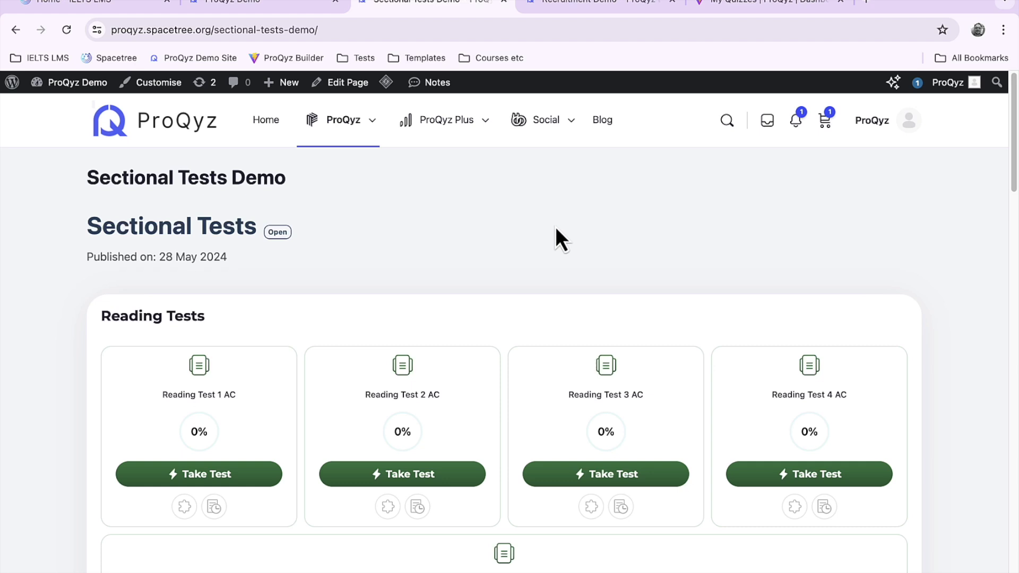
{"action": "scroll", "coordinate": [556, 229], "scroll_direction": "down", "scroll_amount": 1}
{"action": "scroll", "coordinate": [555, 227], "scroll_direction": "down", "scroll_amount": 2}
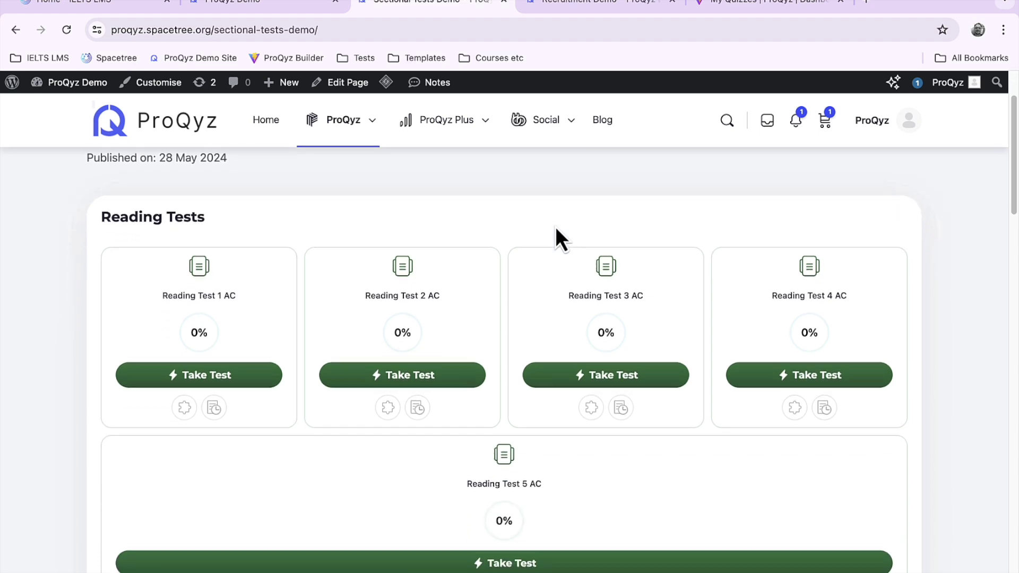
{"action": "scroll", "coordinate": [555, 227], "scroll_direction": "up", "scroll_amount": 3}
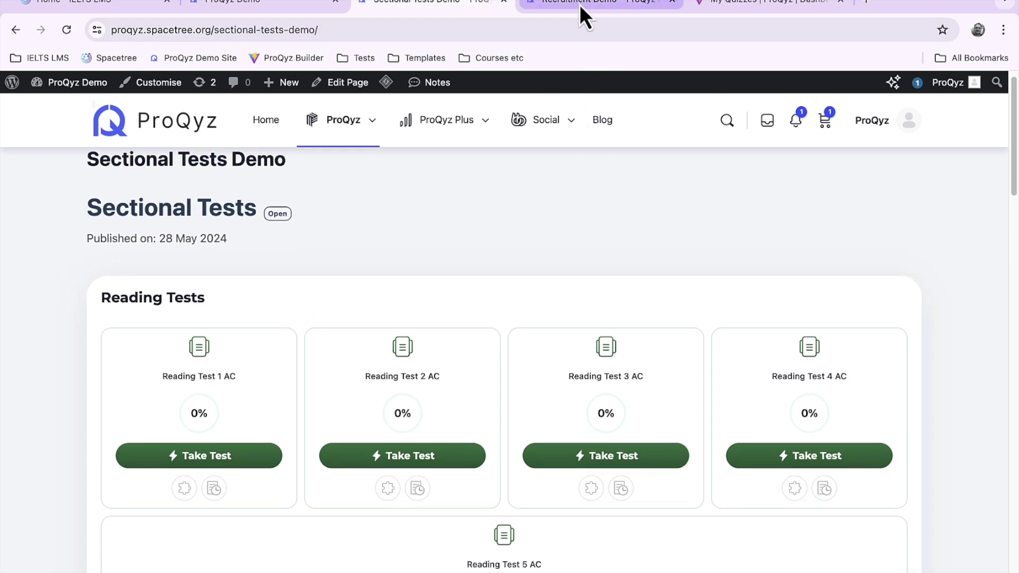
Step: Open the Recruitment Demo page and review the Introduction and Position Skills sections of the Salesforce Recruitment Screening course
{"action": "left_click", "coordinate": [579, 5]}
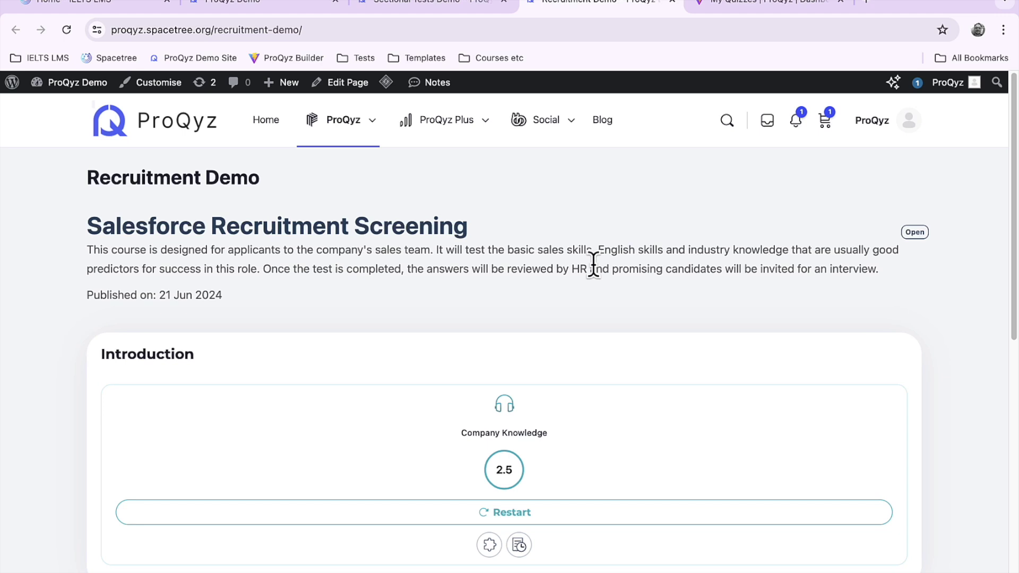
{"action": "scroll", "coordinate": [593, 263], "scroll_direction": "down", "scroll_amount": 3}
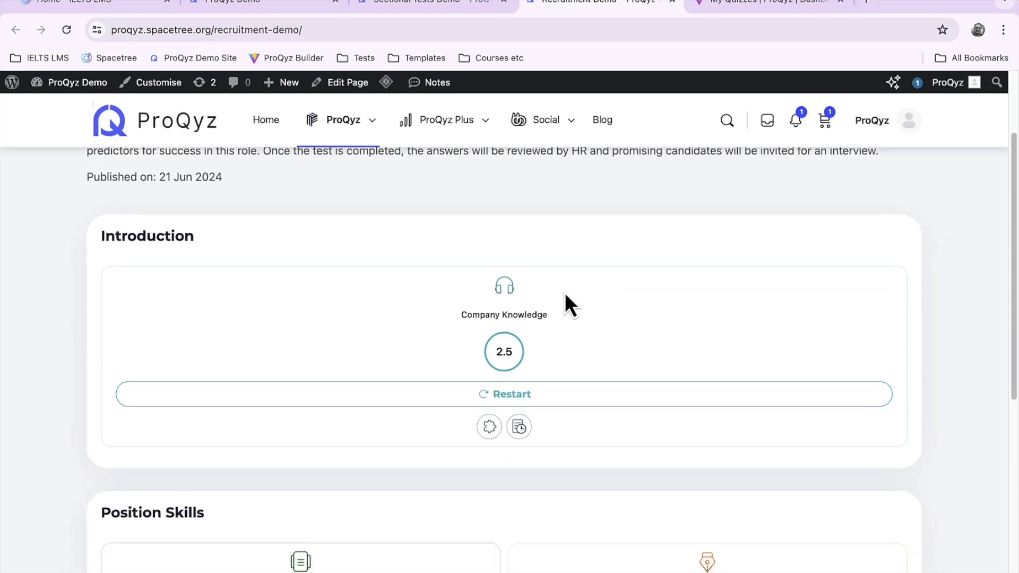
{"action": "scroll", "coordinate": [565, 295], "scroll_direction": "down", "scroll_amount": 3}
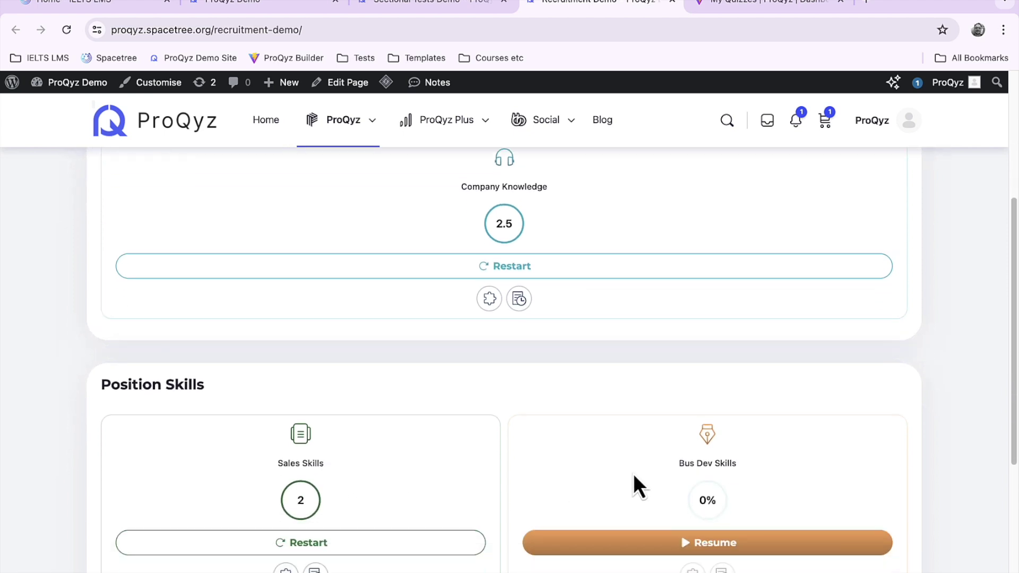
{"action": "scroll", "coordinate": [636, 439], "scroll_direction": "up", "scroll_amount": 2}
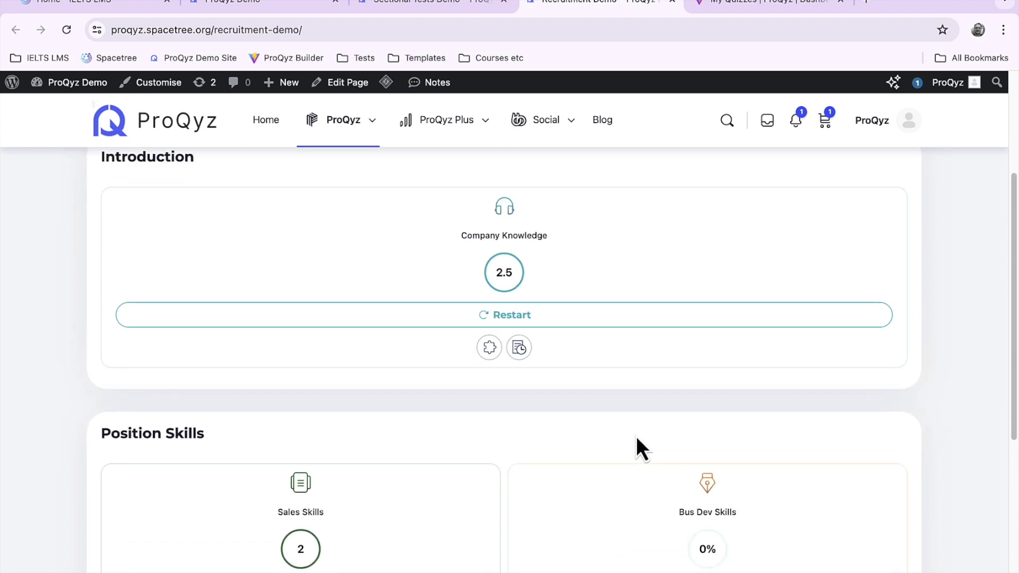
{"action": "scroll", "coordinate": [635, 435], "scroll_direction": "up", "scroll_amount": 3}
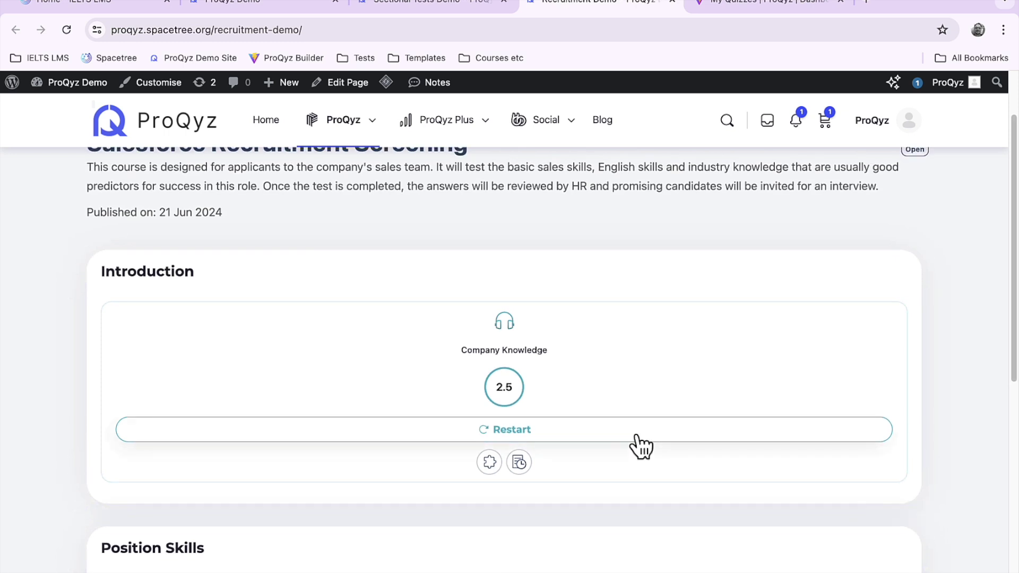
{"action": "scroll", "coordinate": [636, 436], "scroll_direction": "up", "scroll_amount": 3}
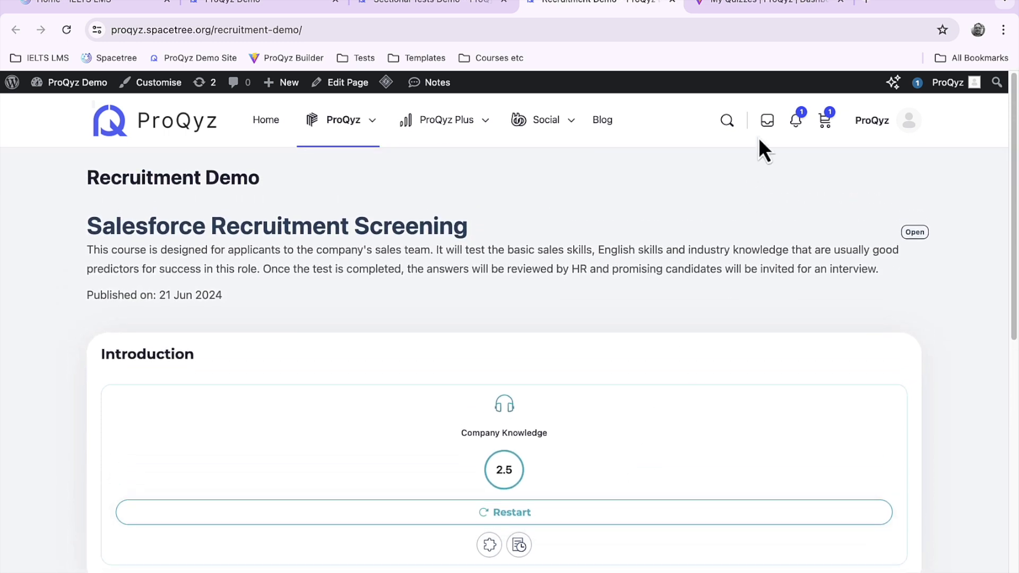
Step: Switch to the ProQyz builder dashboard and review the My Quizzes, My Courses and Quiz Library lists
{"action": "left_click", "coordinate": [759, 6]}
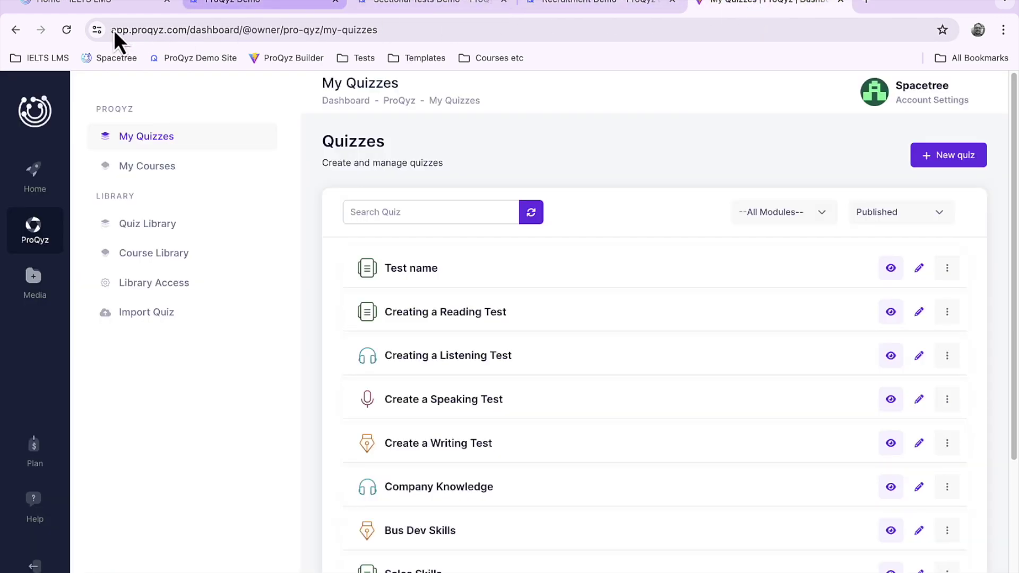
{"action": "left_click_drag", "start_coordinate": [113, 27], "coordinate": [187, 28]}
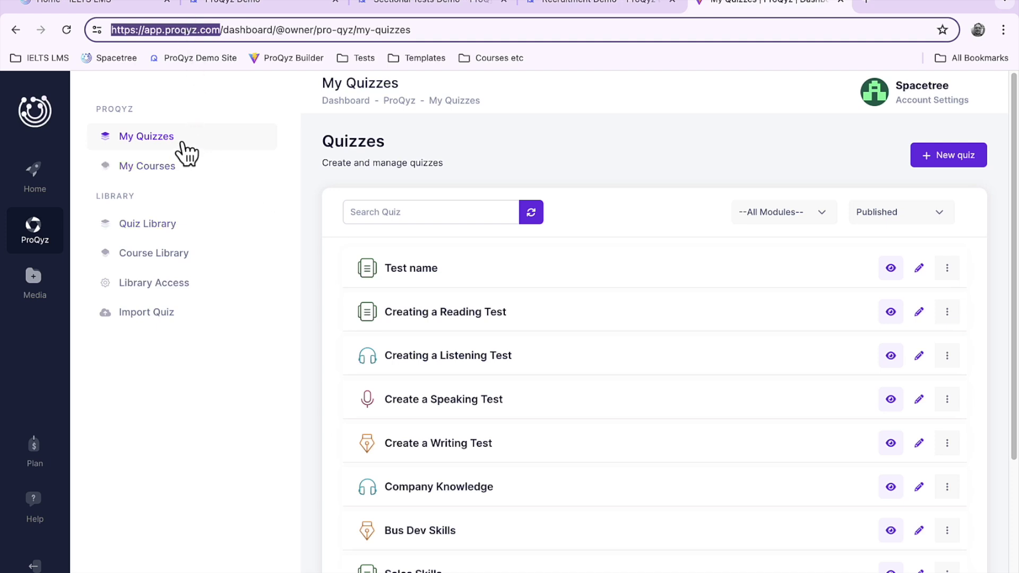
{"action": "left_click", "coordinate": [166, 175]}
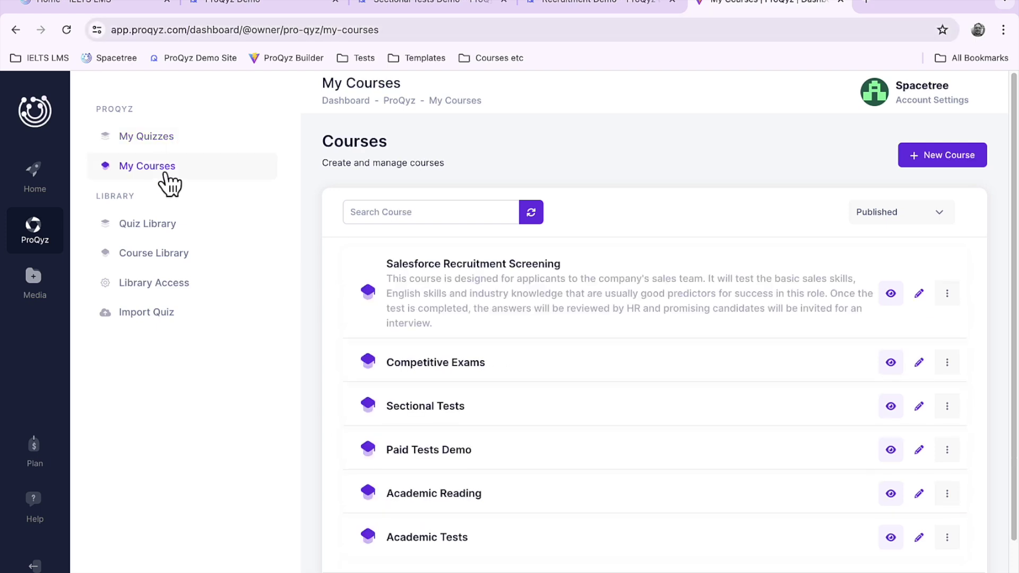
{"action": "left_click", "coordinate": [163, 227]}
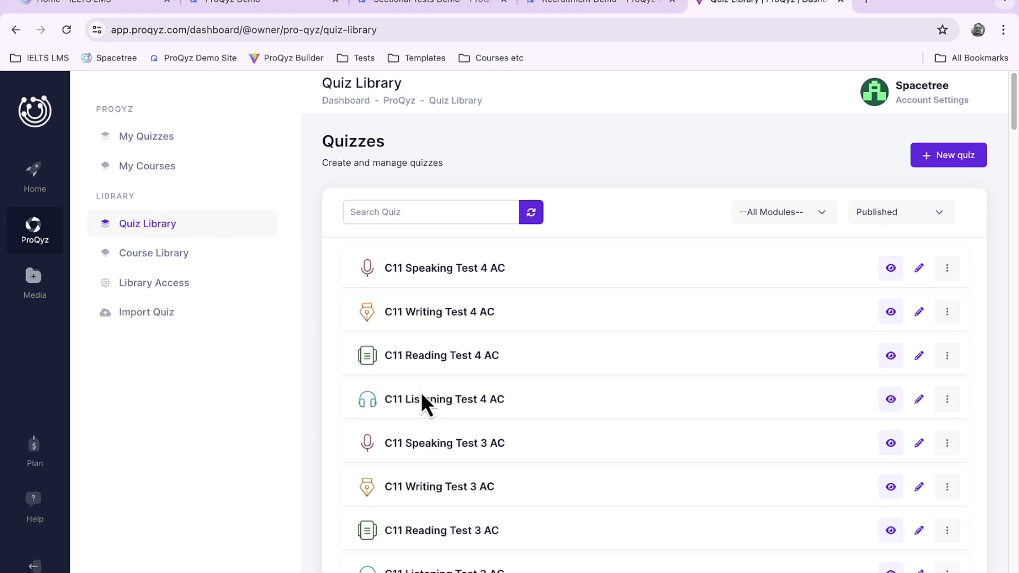
{"action": "scroll", "coordinate": [423, 400], "scroll_direction": "down", "scroll_amount": 3}
{"action": "scroll", "coordinate": [423, 398], "scroll_direction": "down", "scroll_amount": 4}
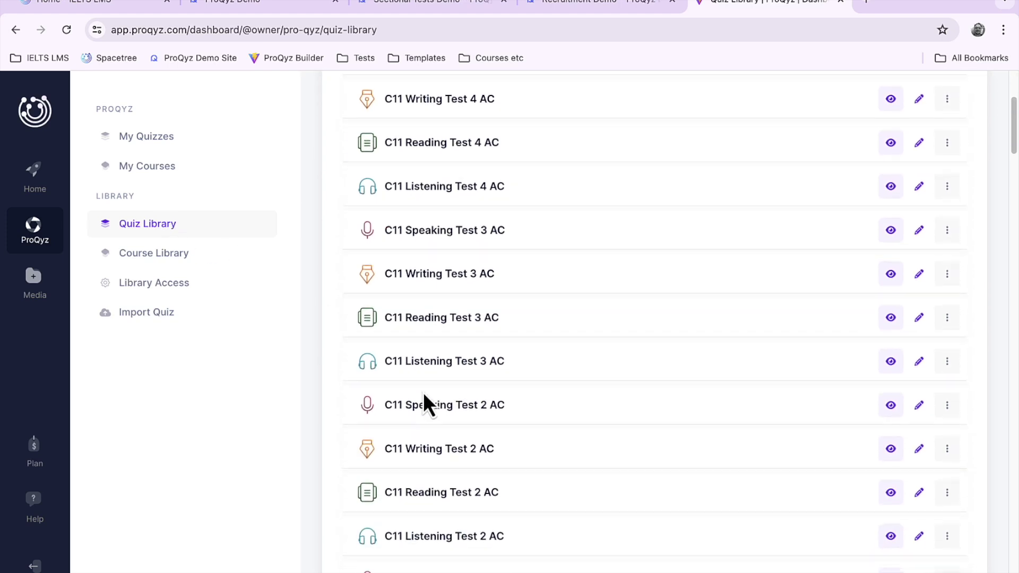
{"action": "scroll", "coordinate": [422, 393], "scroll_direction": "up", "scroll_amount": 8}
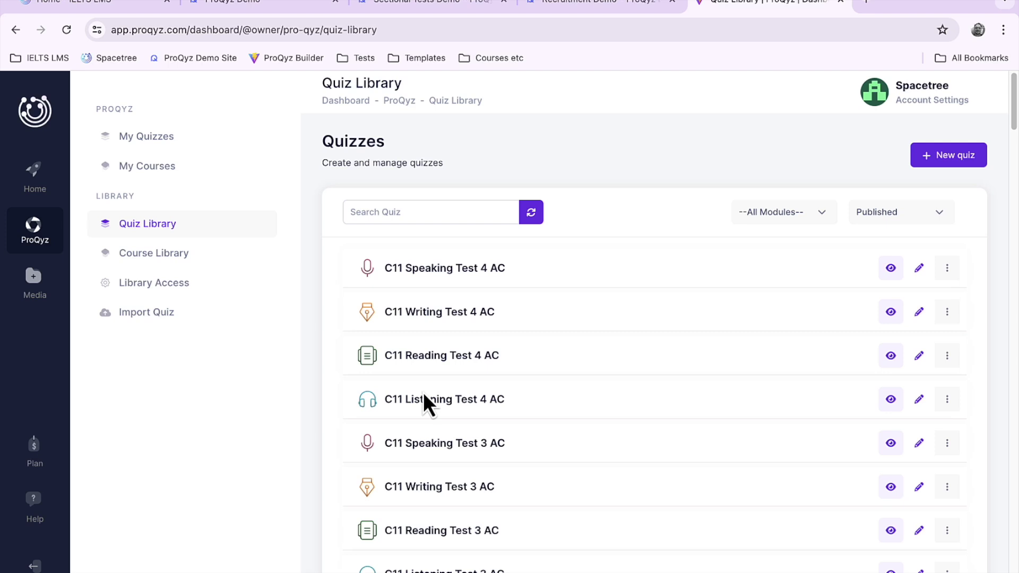
Step: Create a new course titled "Demo Today" in the General category under My Courses
{"action": "left_click", "coordinate": [160, 152]}
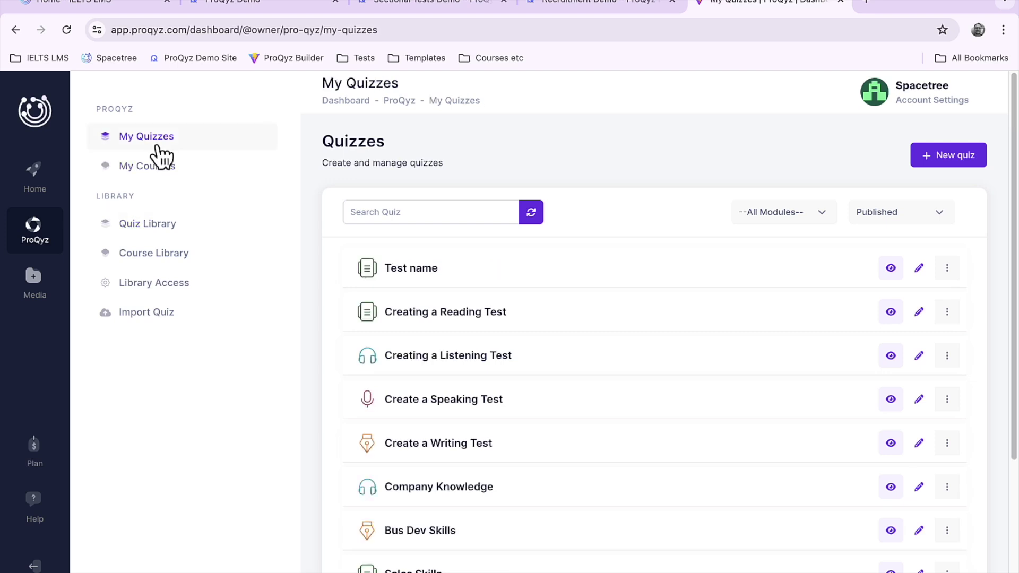
{"action": "left_click", "coordinate": [159, 169]}
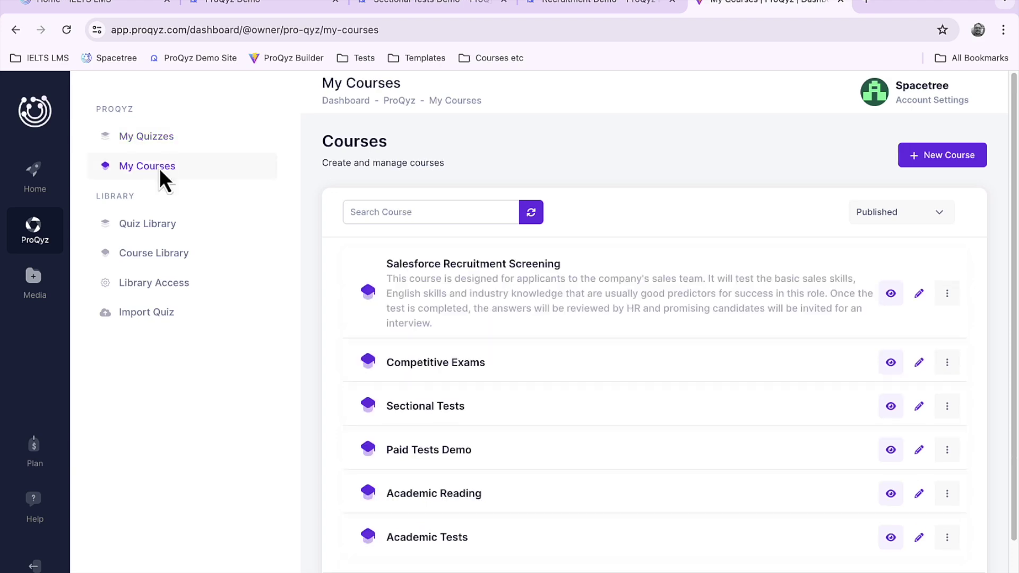
{"action": "left_click", "coordinate": [944, 154]}
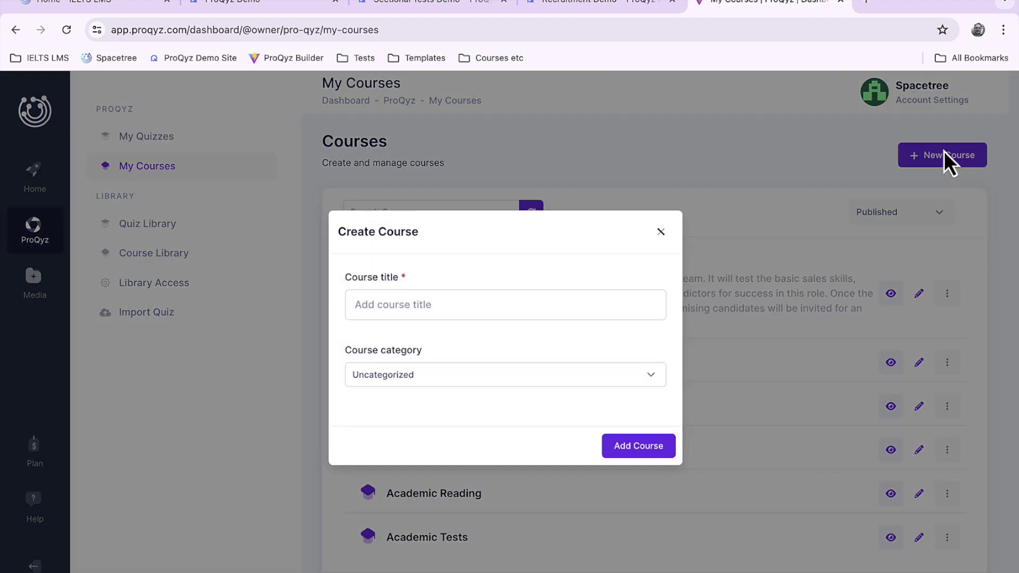
{"action": "left_click", "coordinate": [477, 310]}
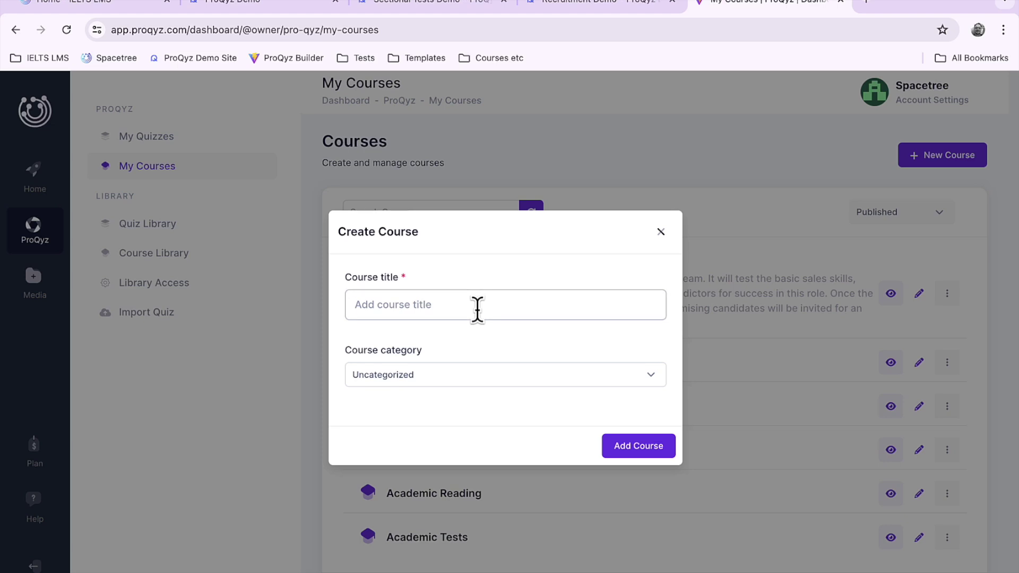
{"action": "type", "text": "Demo Today"}
{"action": "left_click", "coordinate": [650, 375]}
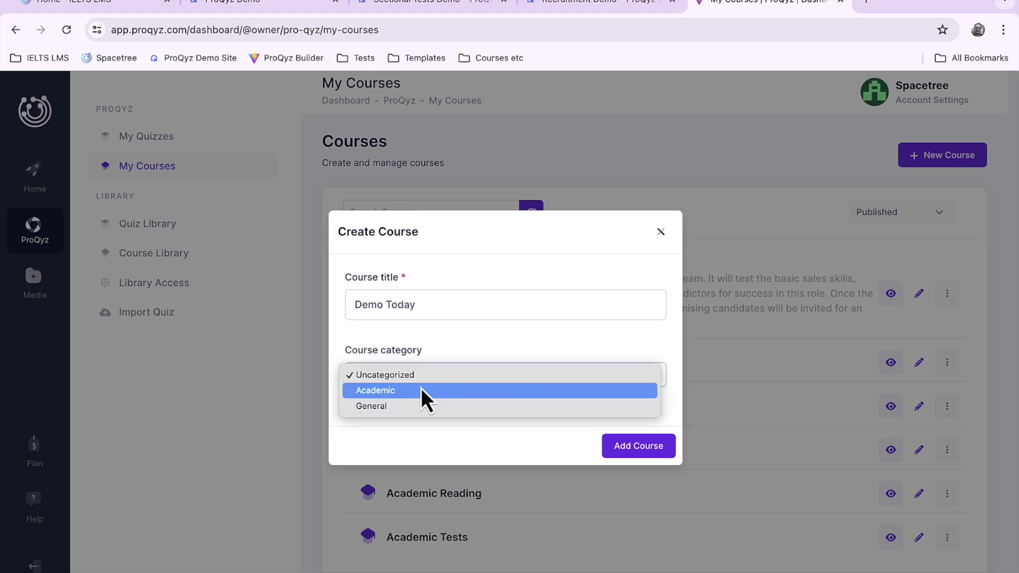
{"action": "left_click", "coordinate": [390, 404]}
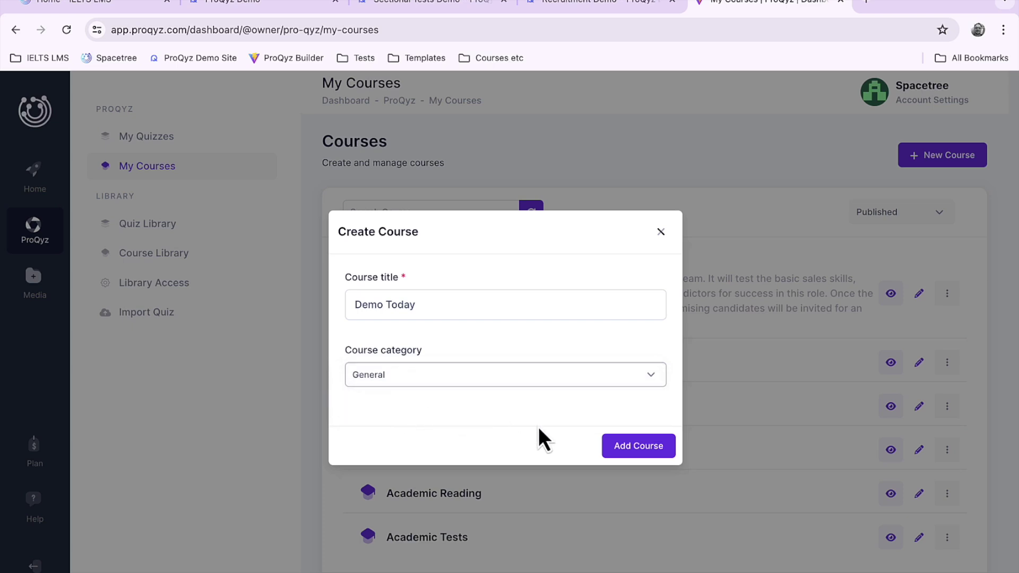
{"action": "left_click", "coordinate": [633, 444]}
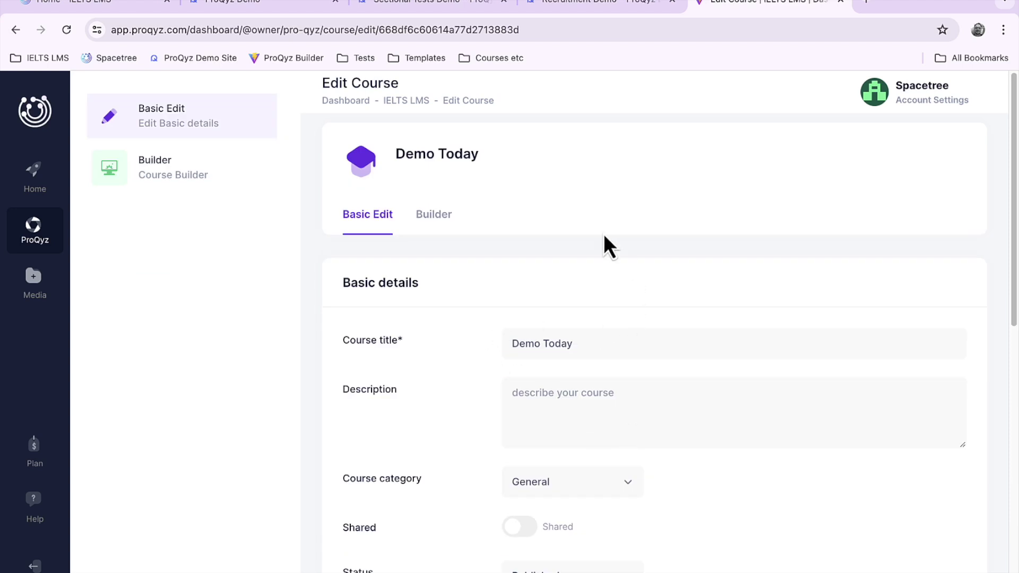
Step: Review the Demo Today course's basic details and set its course access to Enroll
{"action": "scroll", "coordinate": [594, 241], "scroll_direction": "down", "scroll_amount": 2}
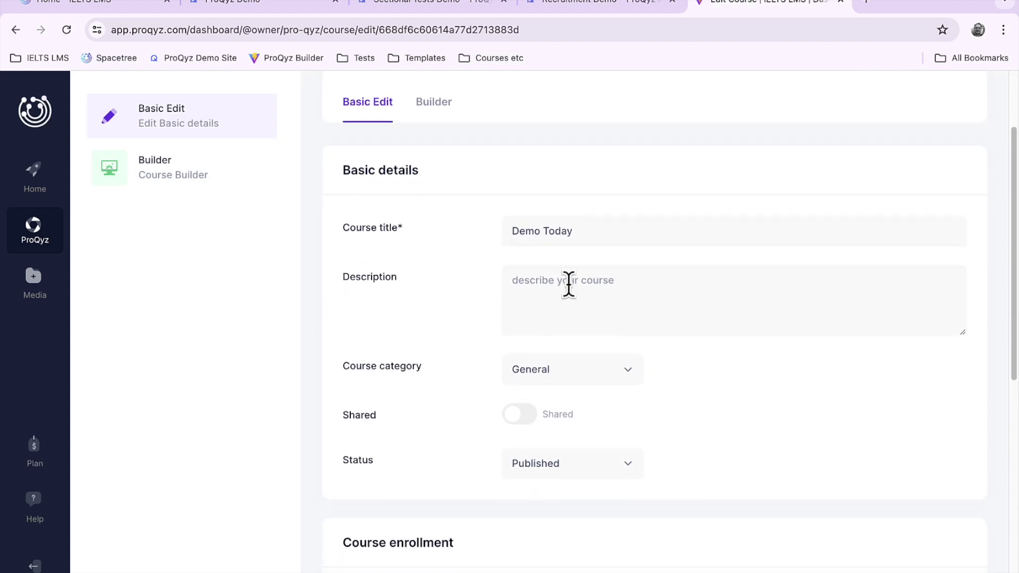
{"action": "scroll", "coordinate": [569, 287], "scroll_direction": "down", "scroll_amount": 1}
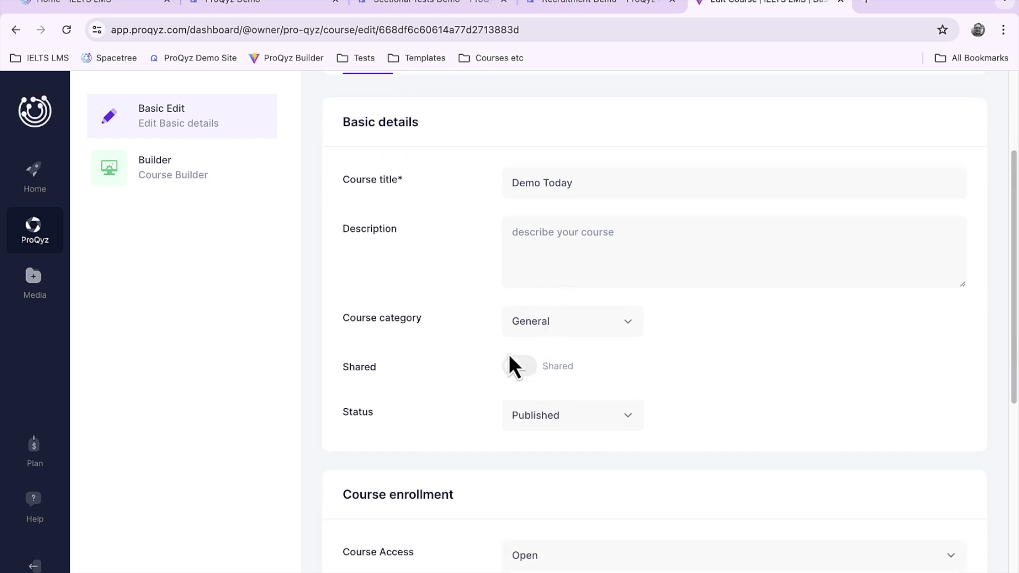
{"action": "scroll", "coordinate": [510, 356], "scroll_direction": "down", "scroll_amount": 3}
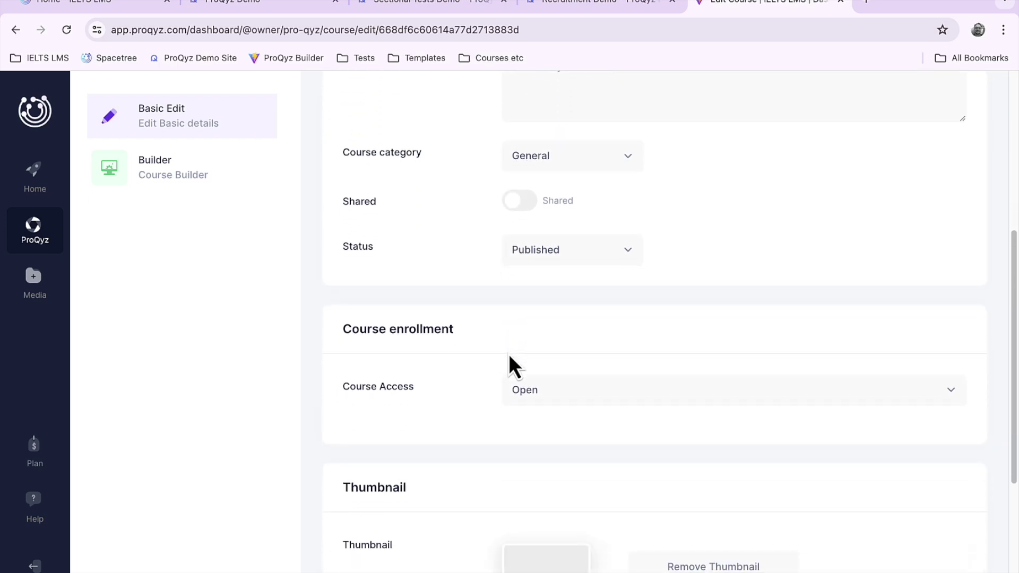
{"action": "scroll", "coordinate": [532, 323], "scroll_direction": "down", "scroll_amount": 1}
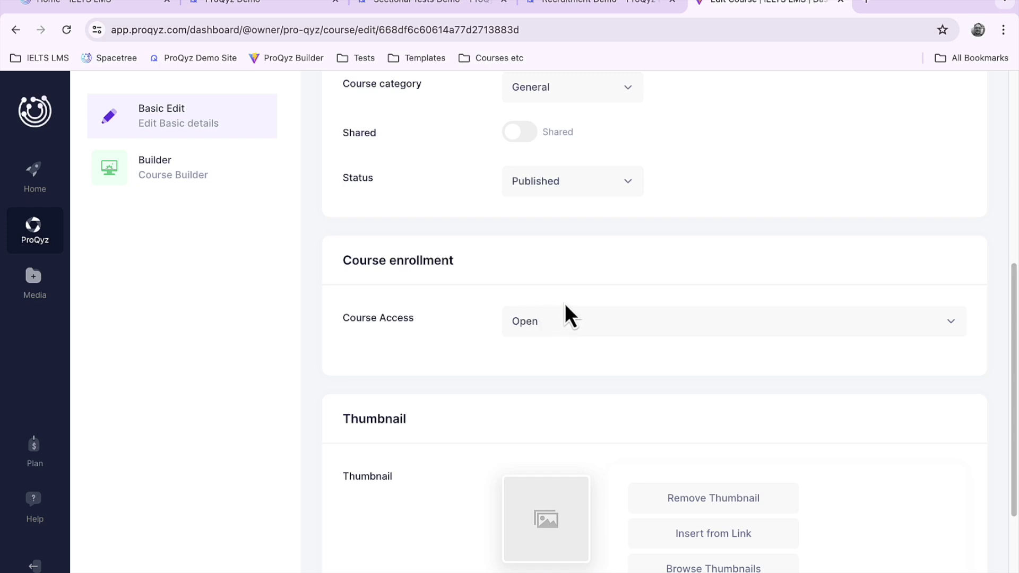
{"action": "scroll", "coordinate": [565, 305], "scroll_direction": "down", "scroll_amount": 1}
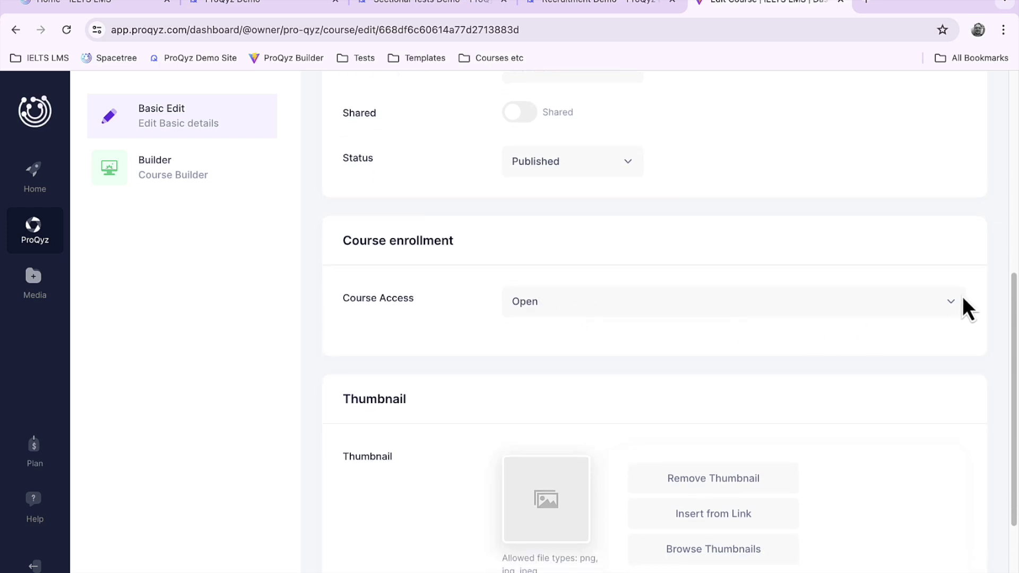
{"action": "left_click", "coordinate": [950, 305]}
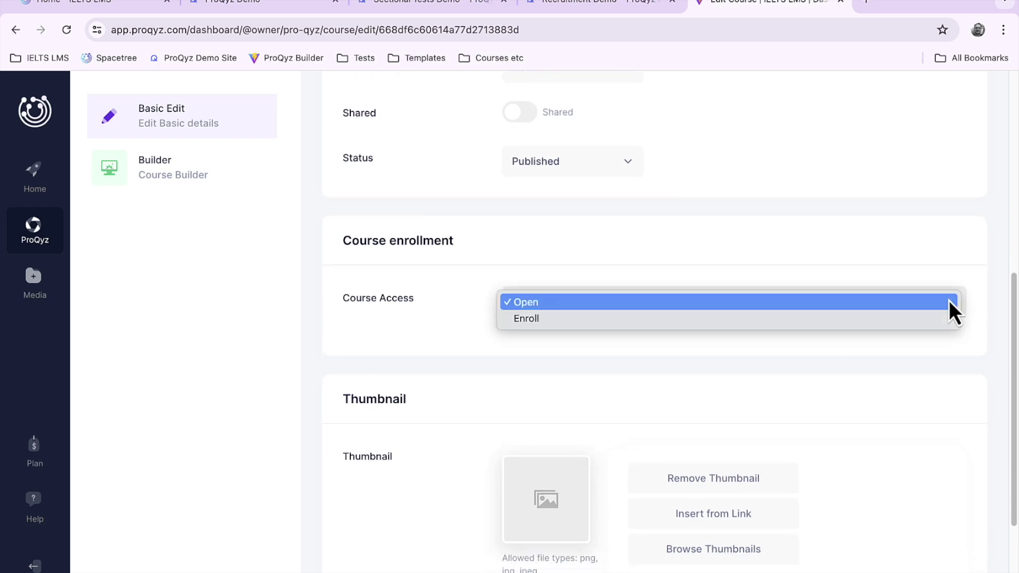
{"action": "left_click", "coordinate": [569, 323]}
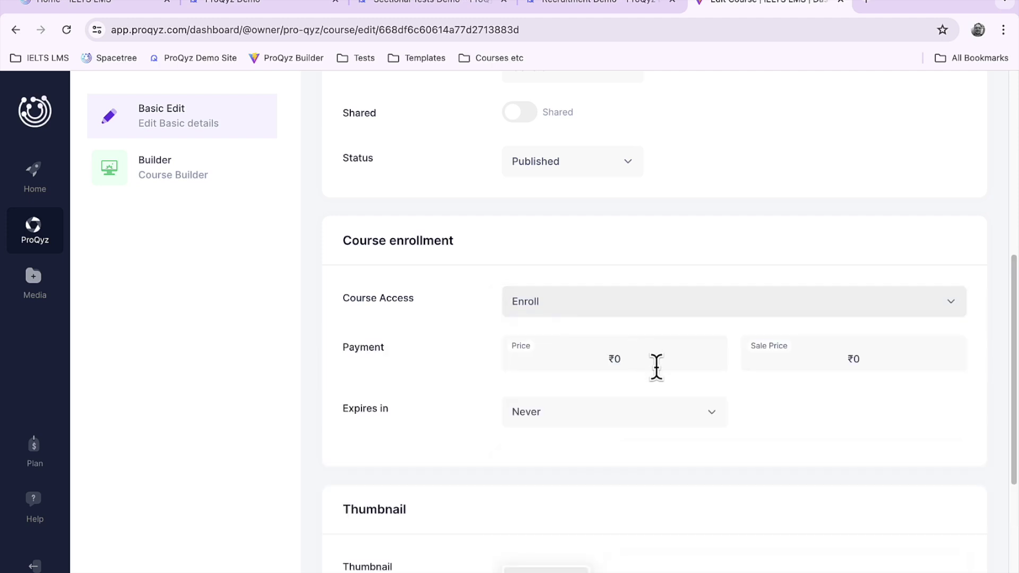
Step: Set the course's enrollment price to ₹1,000 and its sale price to ₹499
{"action": "left_click", "coordinate": [647, 362]}
{"action": "type", "text": "1000"}
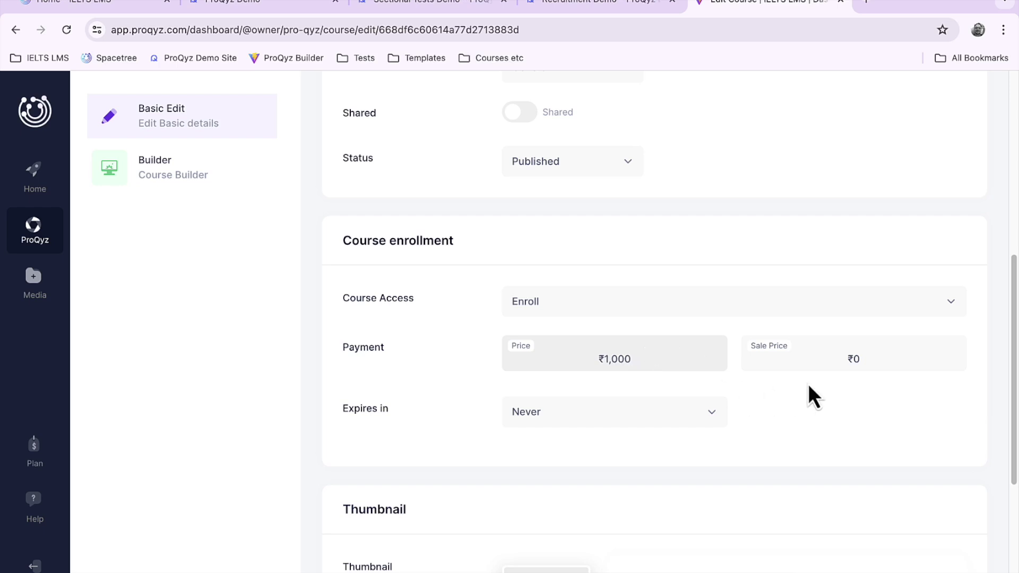
{"action": "left_click", "coordinate": [885, 358]}
{"action": "type", "text": "4"}
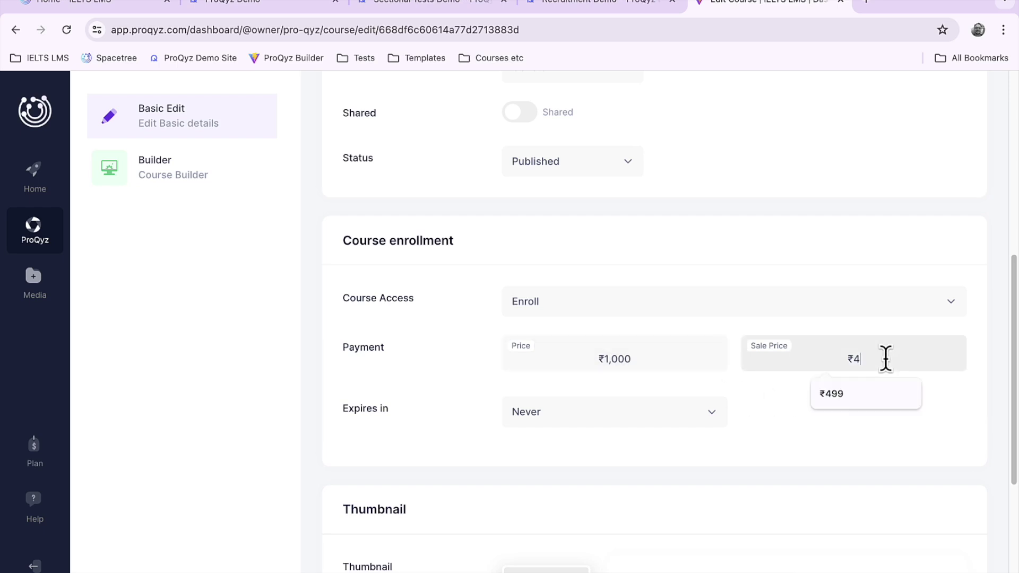
{"action": "type", "text": "99"}
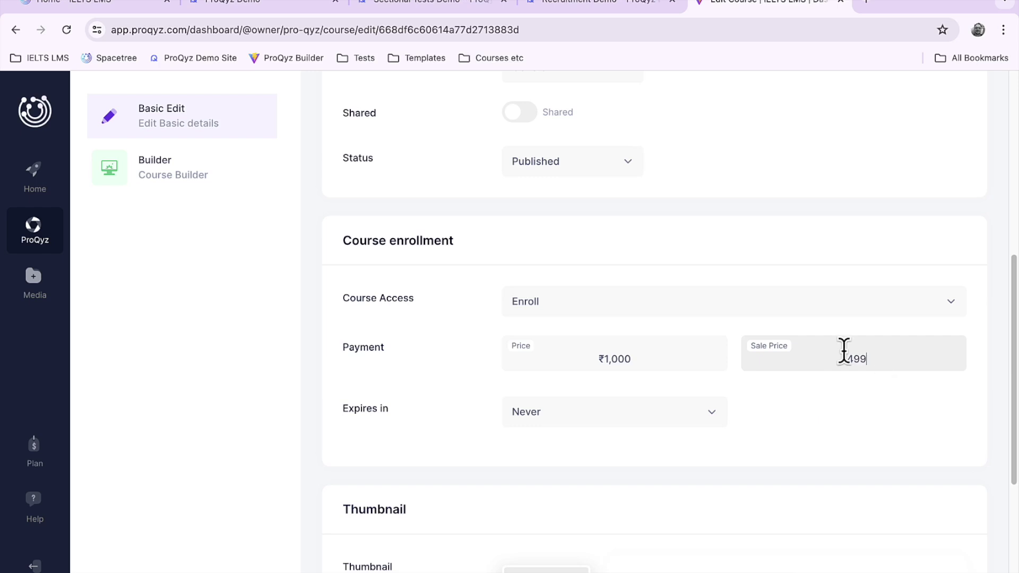
Step: Make the course enrollment expire by days, with the number of days set to 30
{"action": "left_click", "coordinate": [716, 425]}
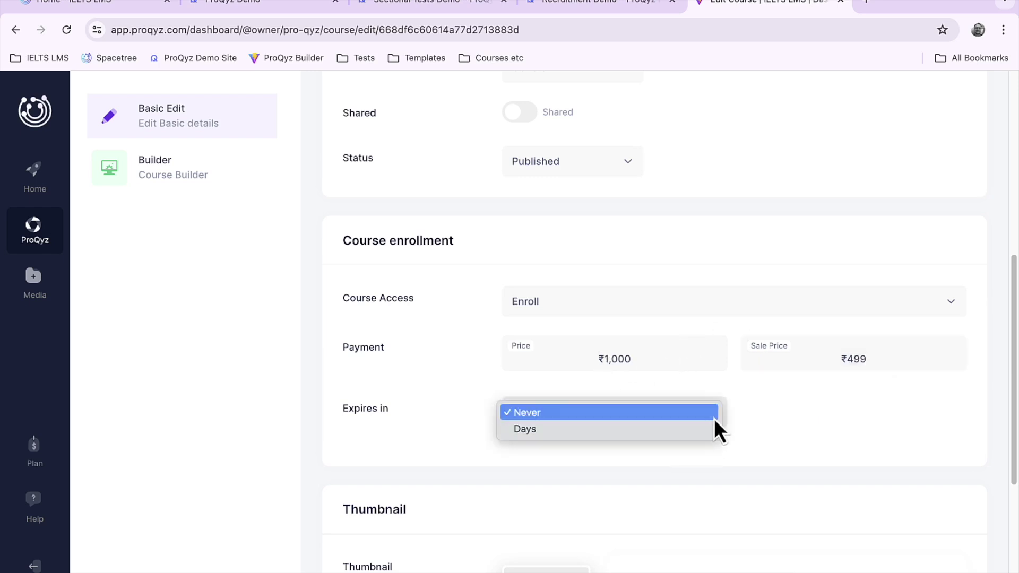
{"action": "left_click", "coordinate": [592, 441]}
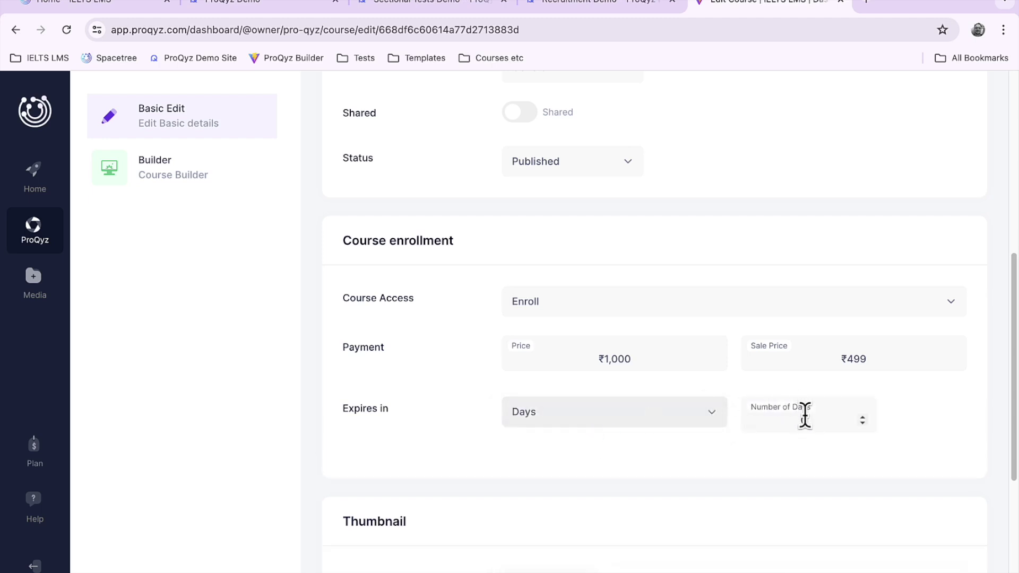
{"action": "left_click", "coordinate": [804, 417]}
{"action": "type", "text": "30"}
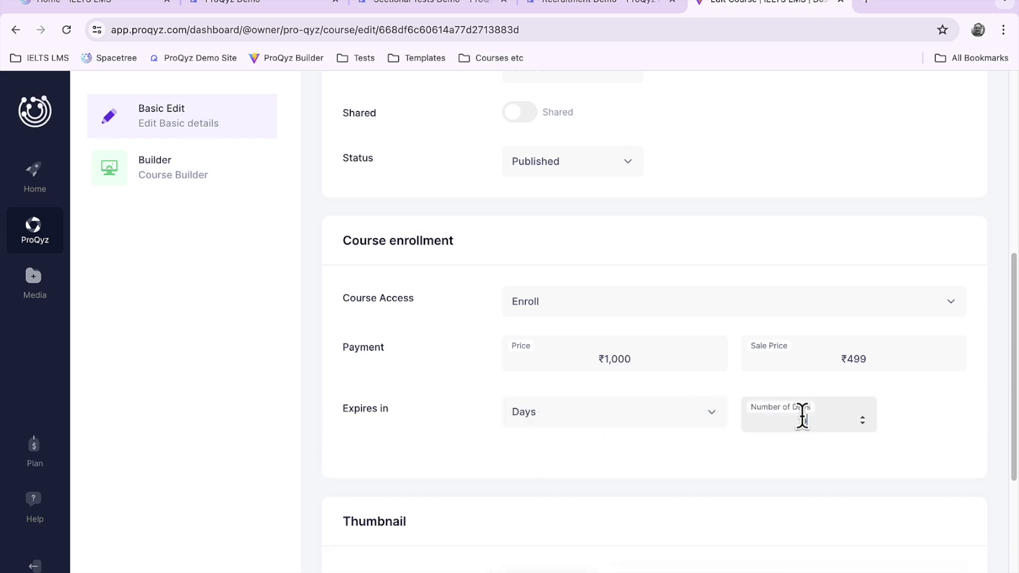
Step: Set the course thumbnail to wt5.png from the media library and save the course changes
{"action": "left_click", "coordinate": [800, 259]}
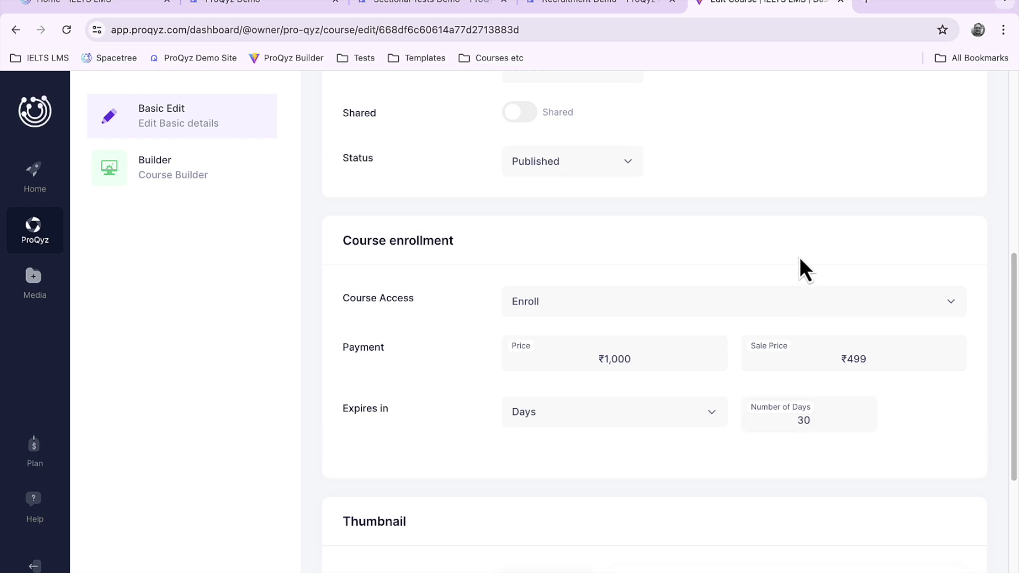
{"action": "scroll", "coordinate": [800, 259], "scroll_direction": "down", "scroll_amount": 5}
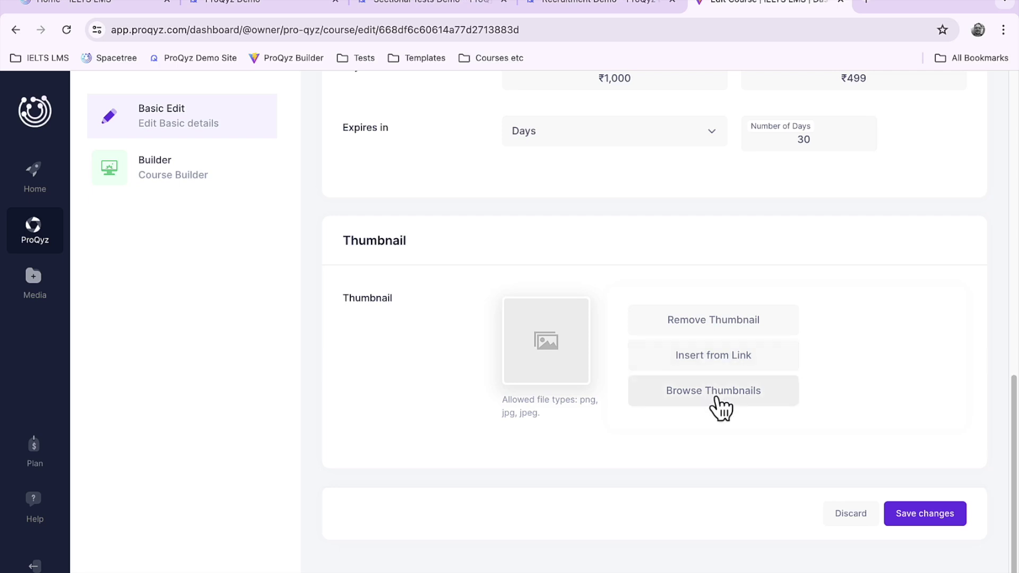
{"action": "left_click", "coordinate": [720, 409]}
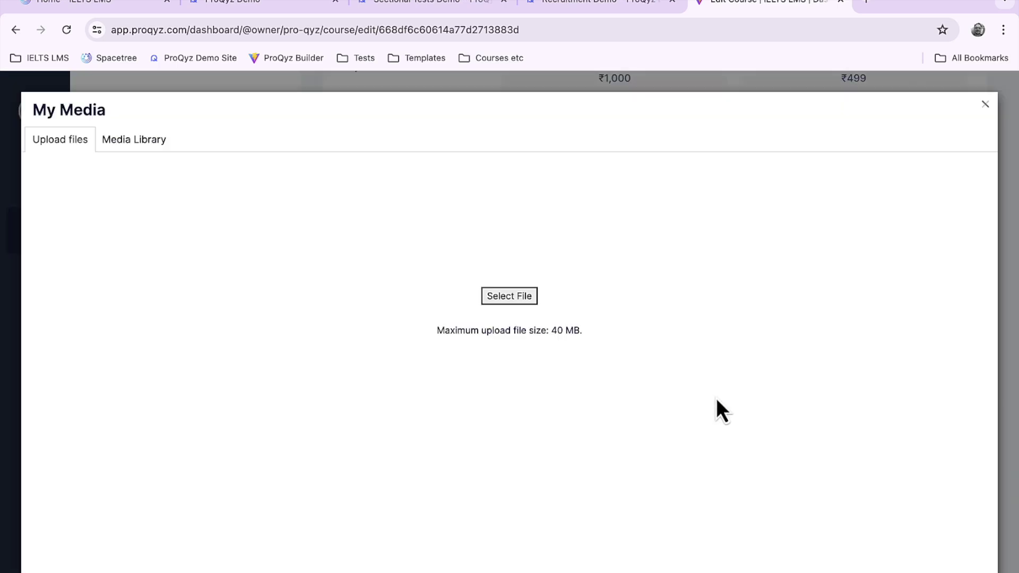
{"action": "left_click", "coordinate": [132, 140]}
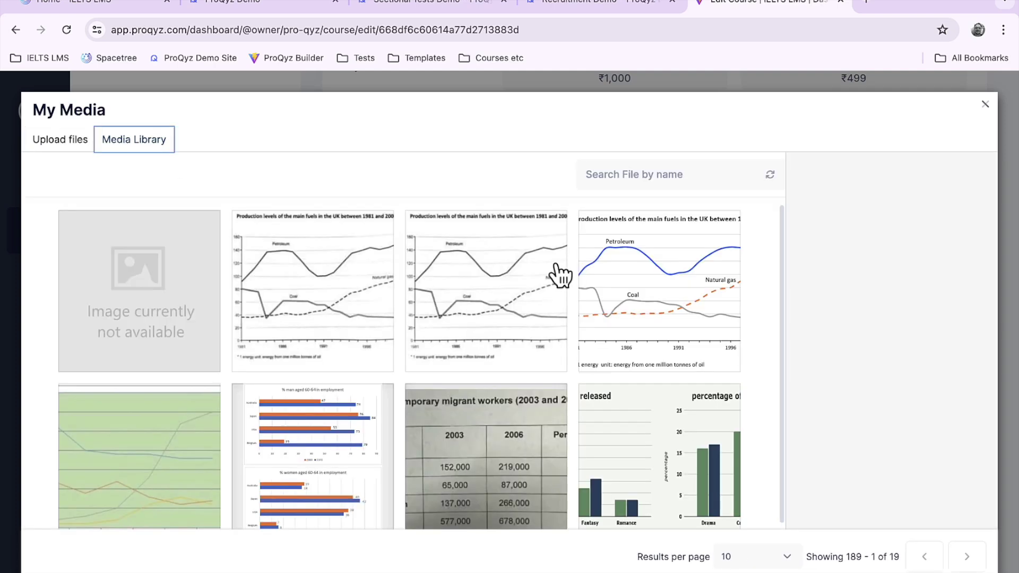
{"action": "scroll", "coordinate": [626, 361], "scroll_direction": "down", "scroll_amount": 1}
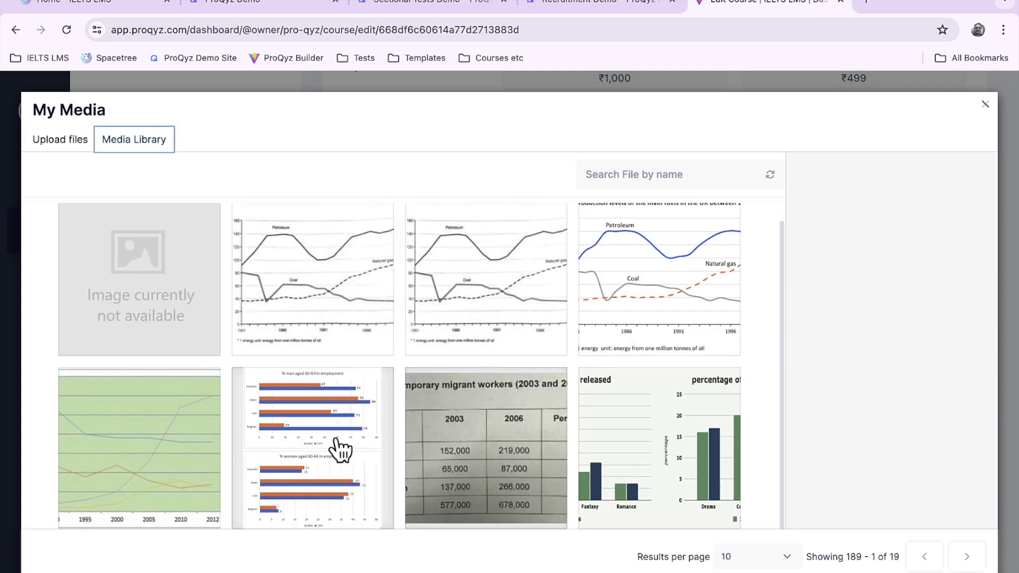
{"action": "left_click", "coordinate": [687, 424]}
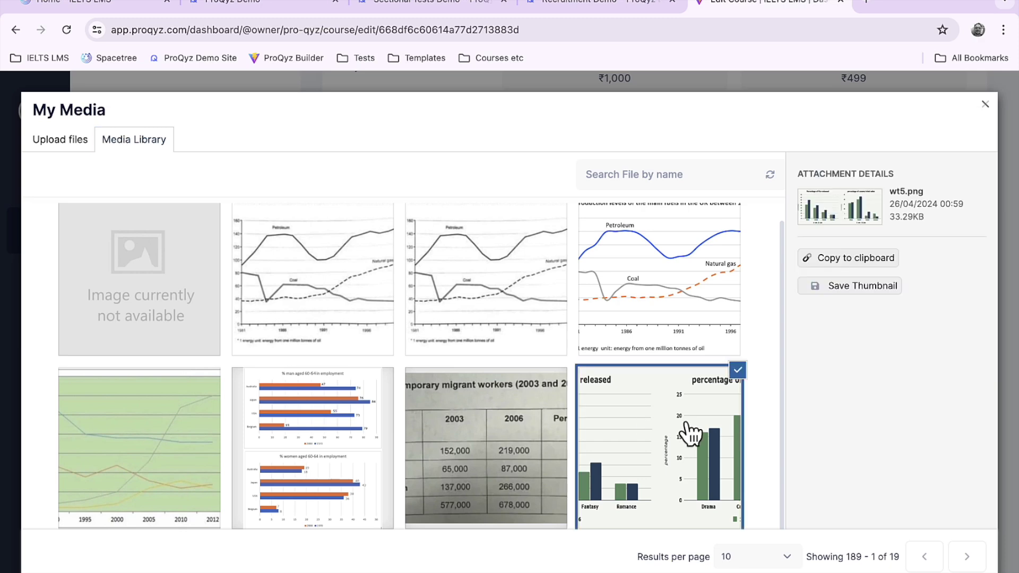
{"action": "left_click", "coordinate": [867, 291]}
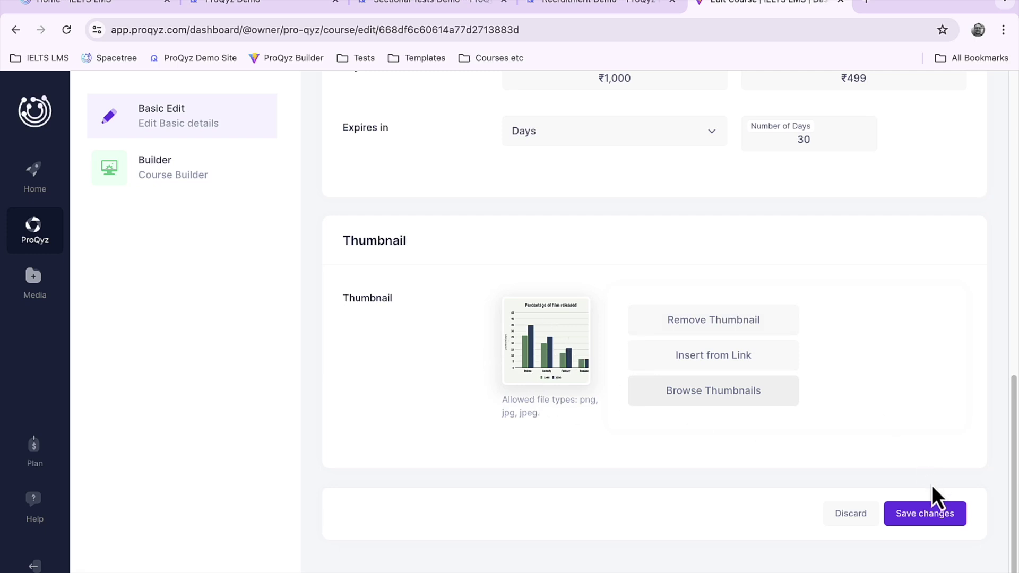
{"action": "left_click", "coordinate": [932, 525]}
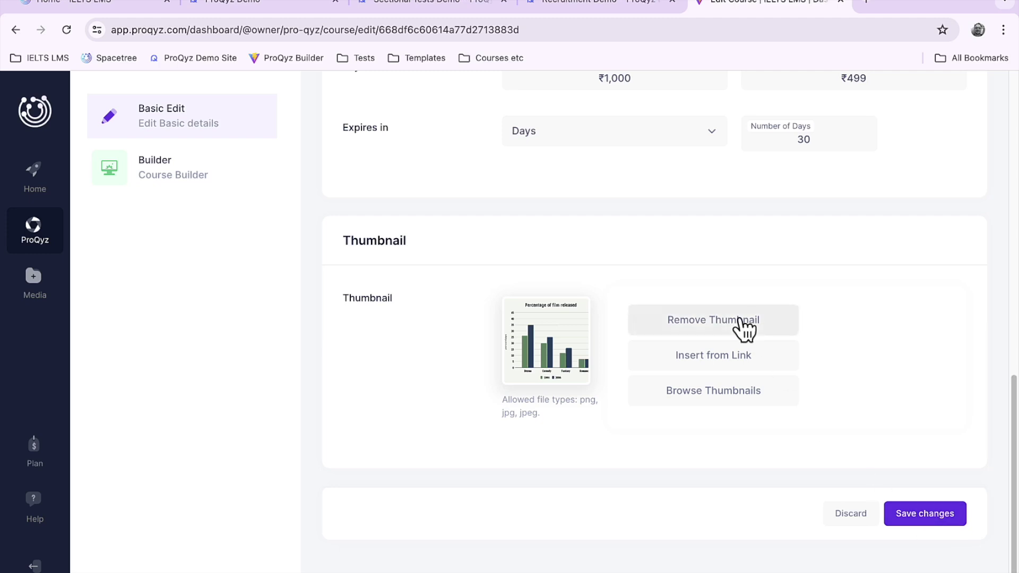
Step: Add a new lesson titled "Lesson 1" to the Demo Today course in the course builder
{"action": "scroll", "coordinate": [742, 328], "scroll_direction": "up", "scroll_amount": 5}
{"action": "scroll", "coordinate": [743, 330], "scroll_direction": "up", "scroll_amount": 5}
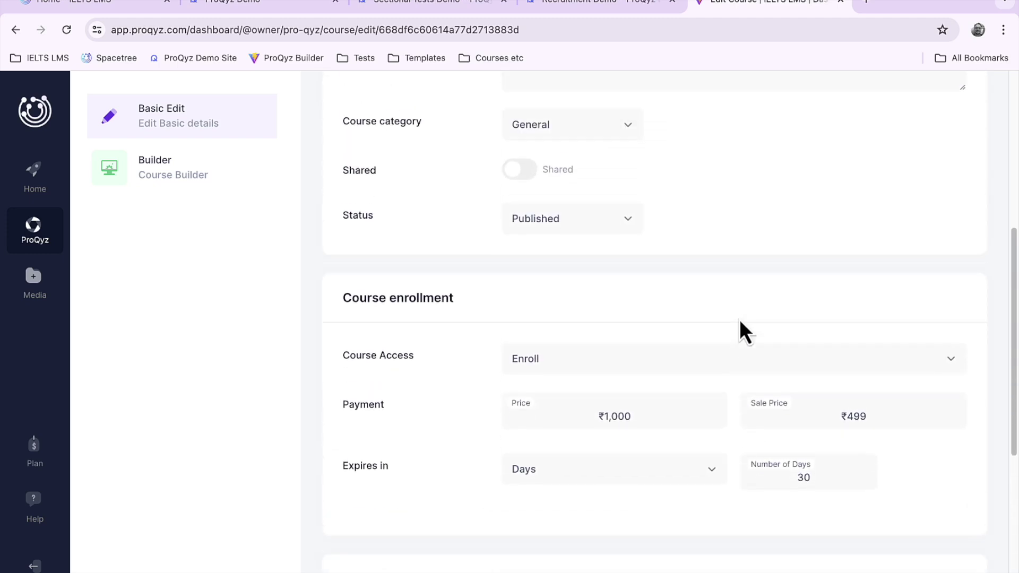
{"action": "scroll", "coordinate": [741, 331], "scroll_direction": "up", "scroll_amount": 1}
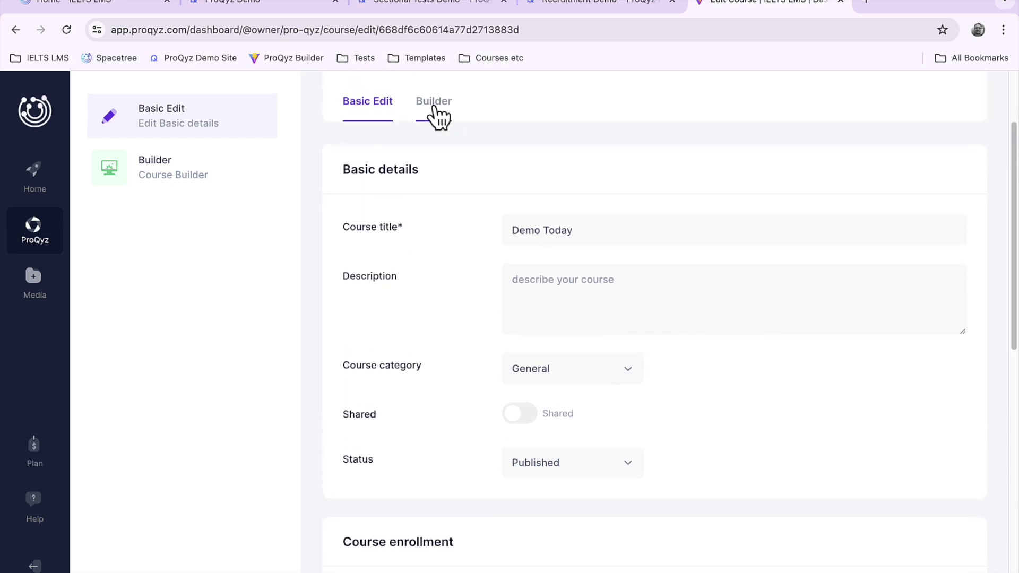
{"action": "left_click", "coordinate": [436, 117]}
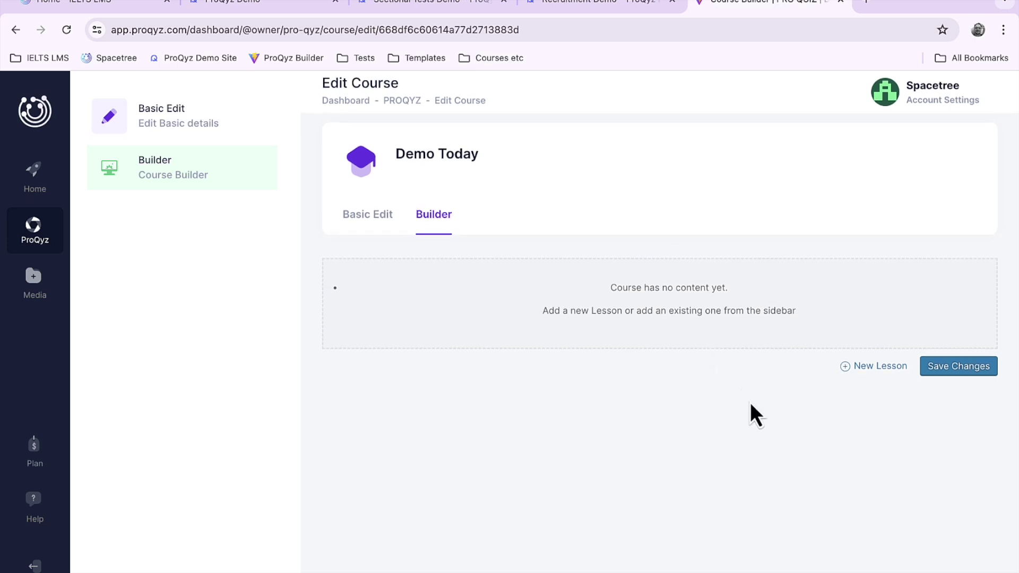
{"action": "left_click", "coordinate": [880, 367]}
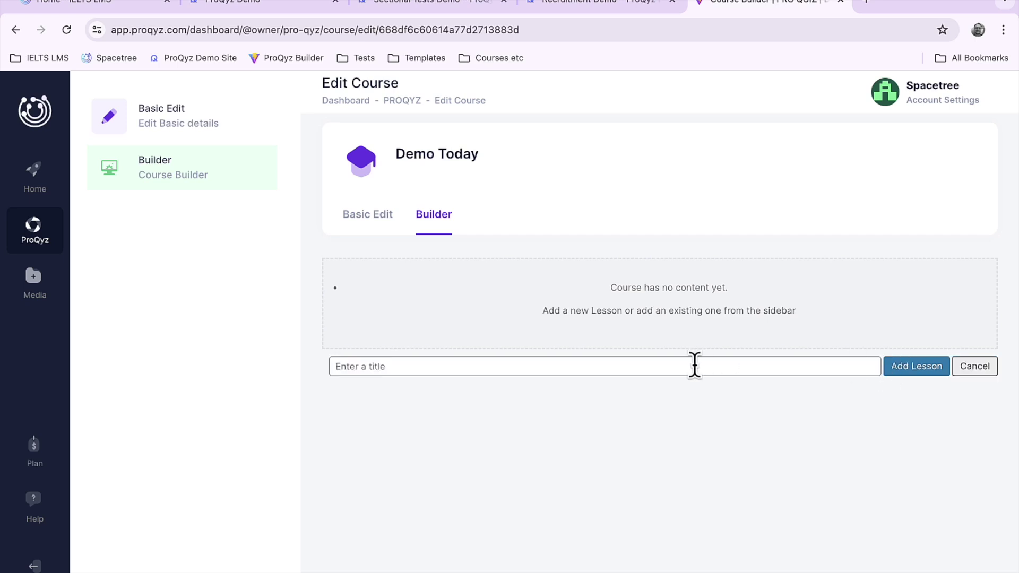
{"action": "left_click", "coordinate": [695, 365]}
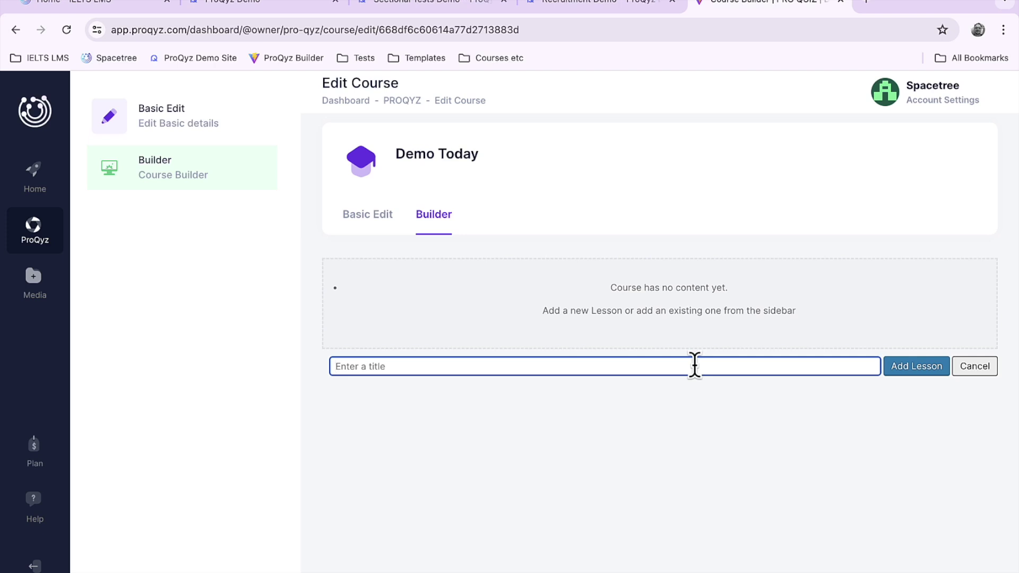
{"action": "type", "text": "Lesson 1"}
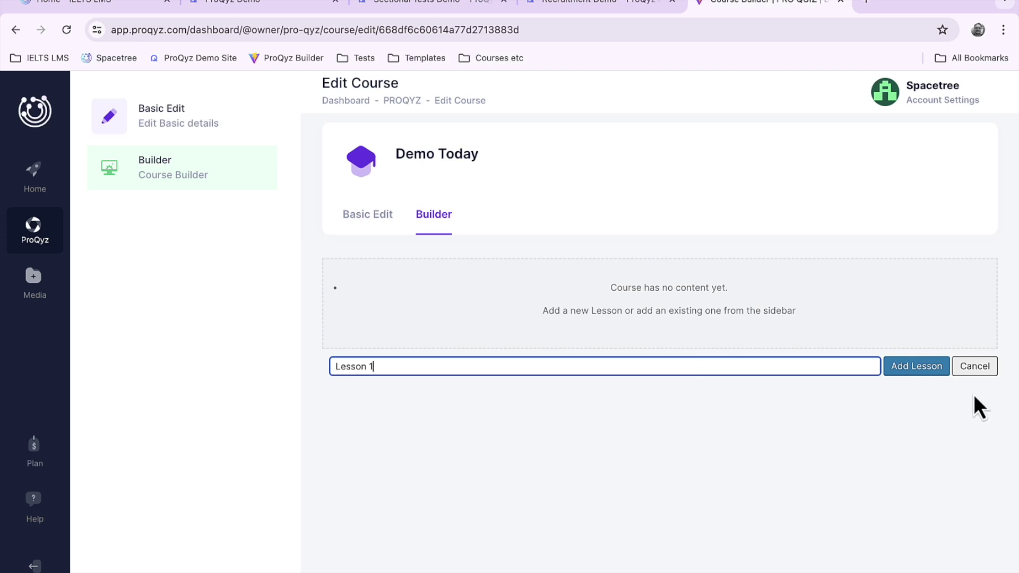
{"action": "left_click", "coordinate": [930, 372]}
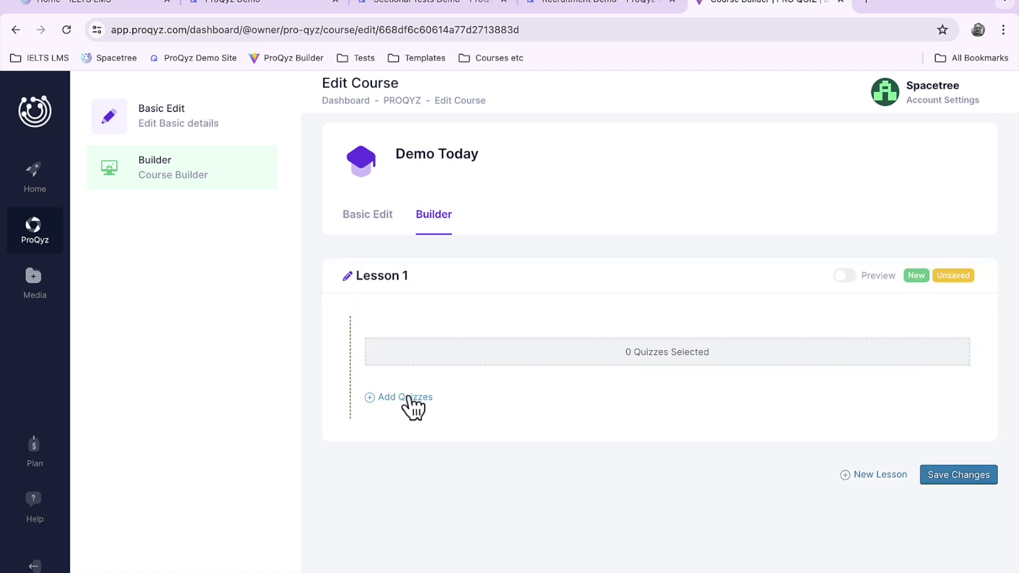
Step: Add the C11 Speaking, Writing, Reading and Listening Test 1 AC quizzes to Lesson 1 and save the course content
{"action": "left_click", "coordinate": [409, 396]}
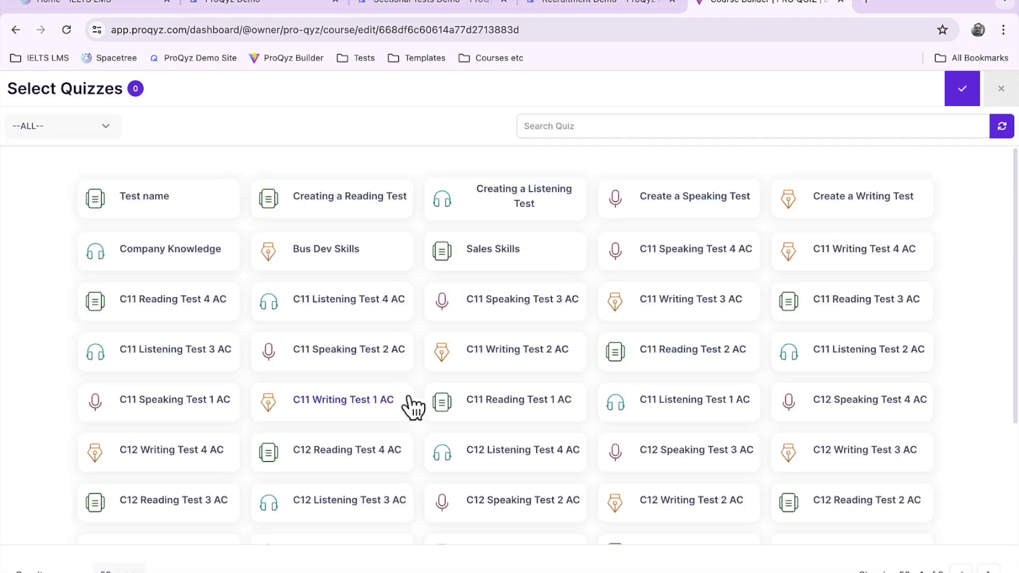
{"action": "scroll", "coordinate": [530, 393], "scroll_direction": "down", "scroll_amount": 3}
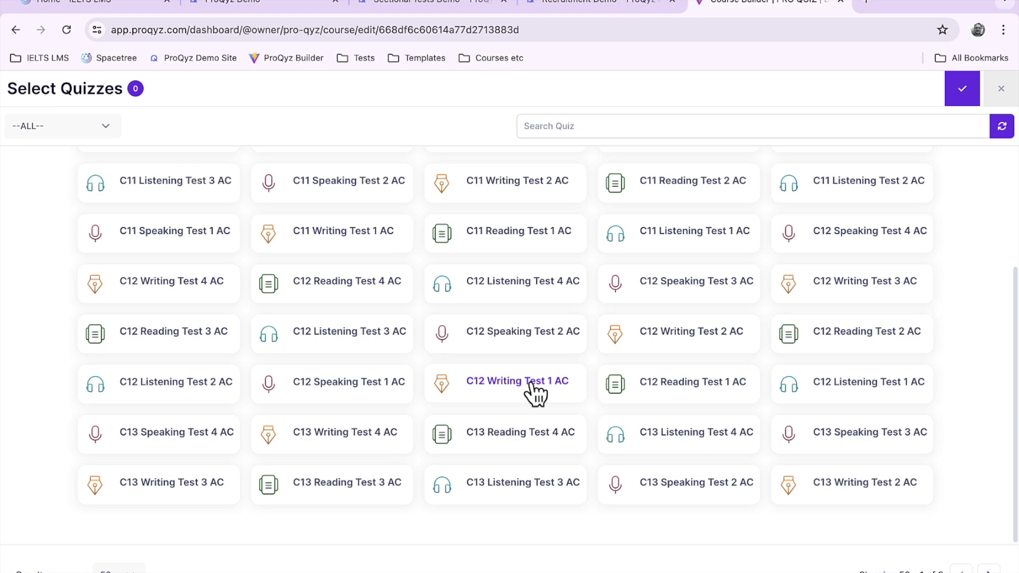
{"action": "scroll", "coordinate": [531, 391], "scroll_direction": "up", "scroll_amount": 3}
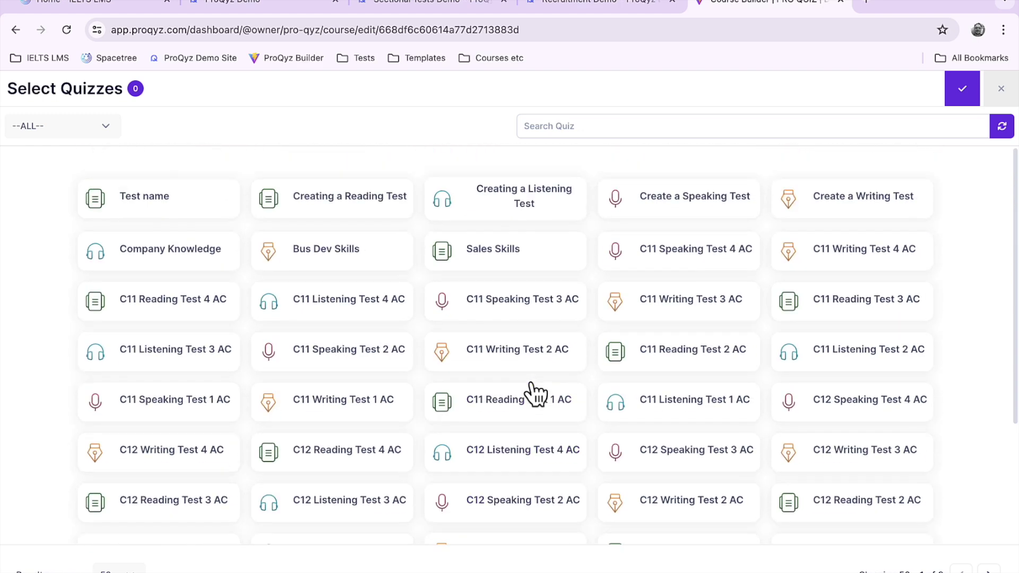
{"action": "left_click", "coordinate": [109, 126]}
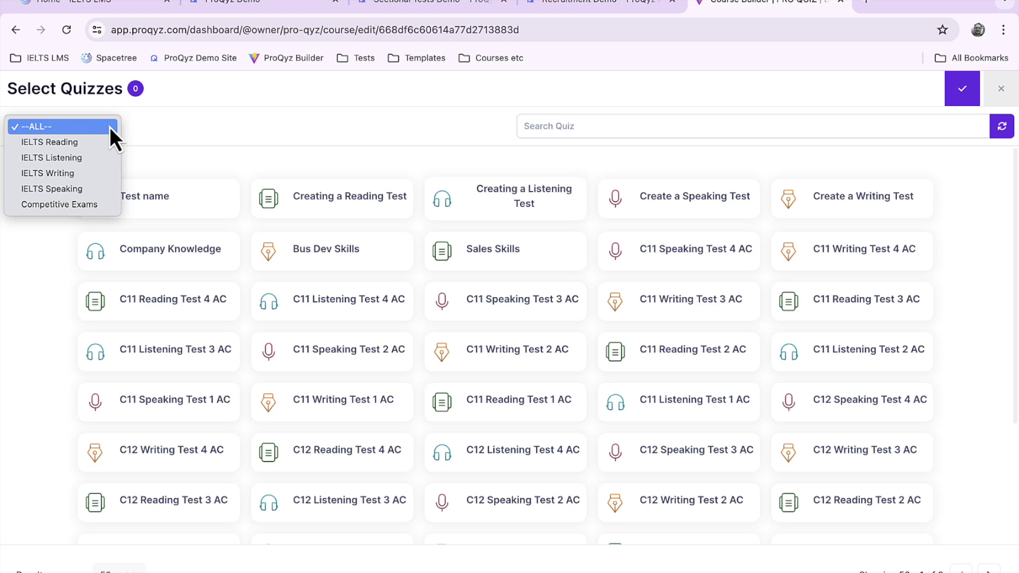
{"action": "left_click", "coordinate": [109, 126]}
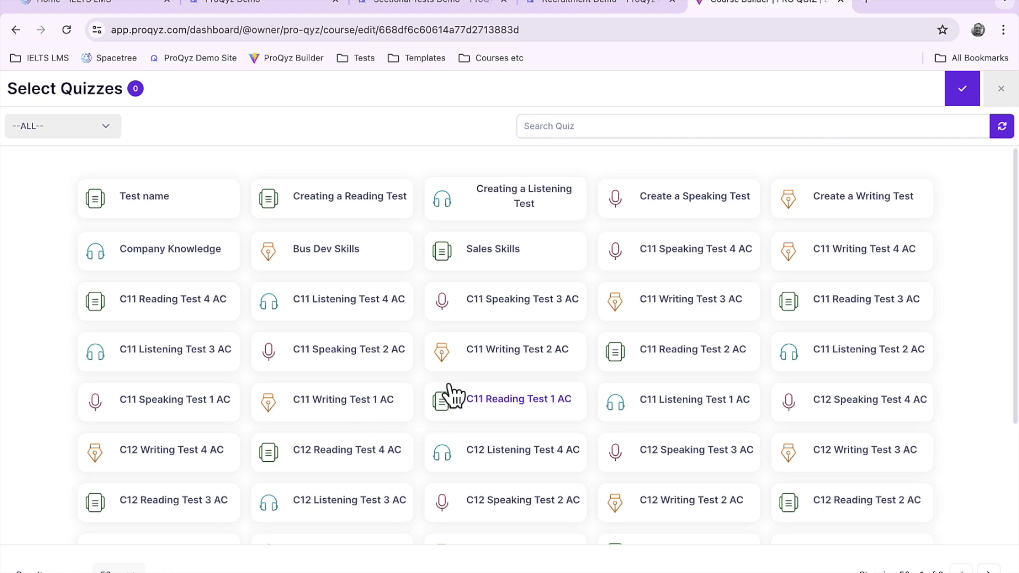
{"action": "scroll", "coordinate": [454, 396], "scroll_direction": "down", "scroll_amount": 1}
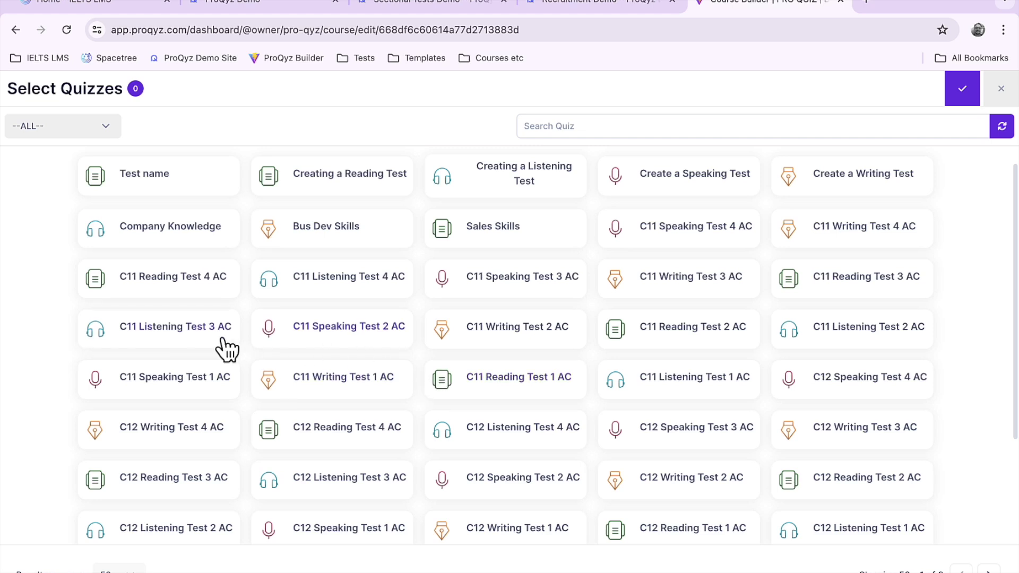
{"action": "left_click", "coordinate": [183, 398]}
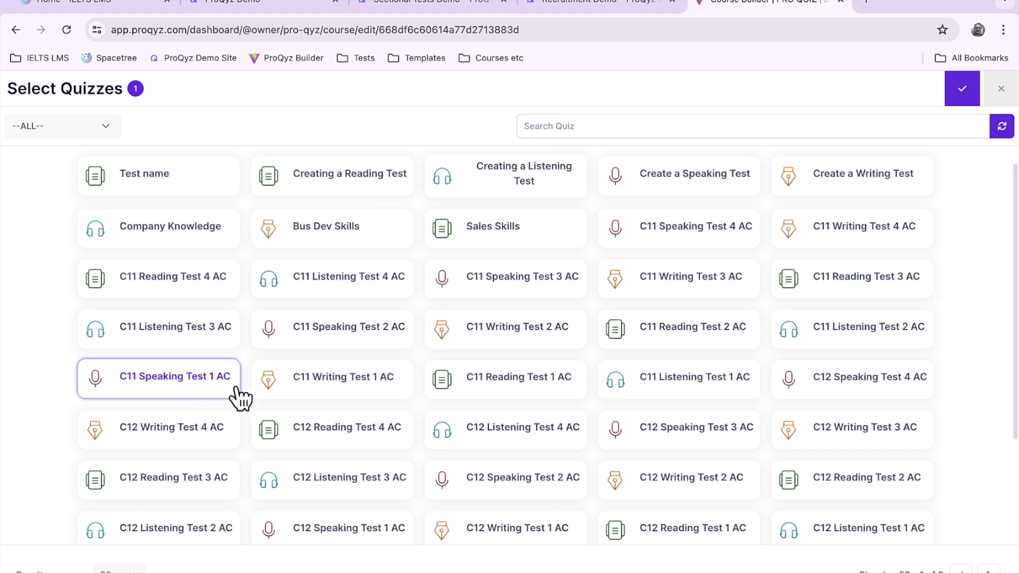
{"action": "left_click", "coordinate": [328, 393]}
{"action": "left_click", "coordinate": [528, 381]}
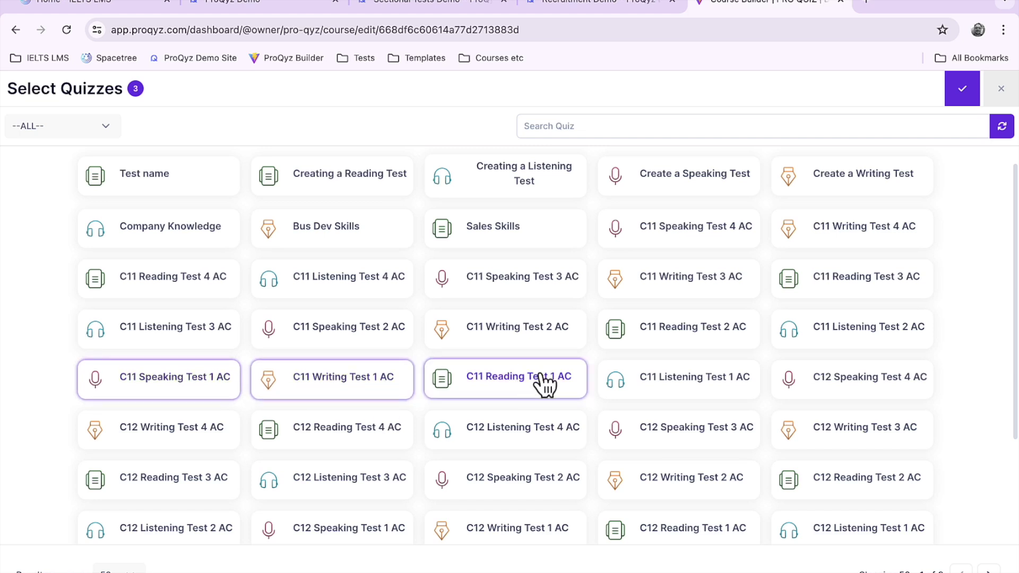
{"action": "left_click", "coordinate": [654, 391]}
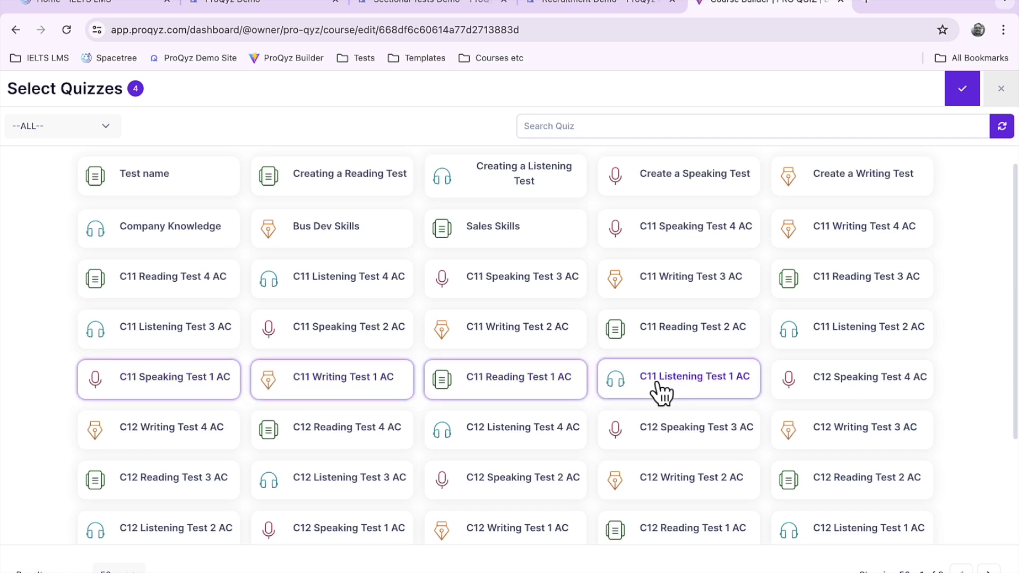
{"action": "left_click", "coordinate": [962, 92]}
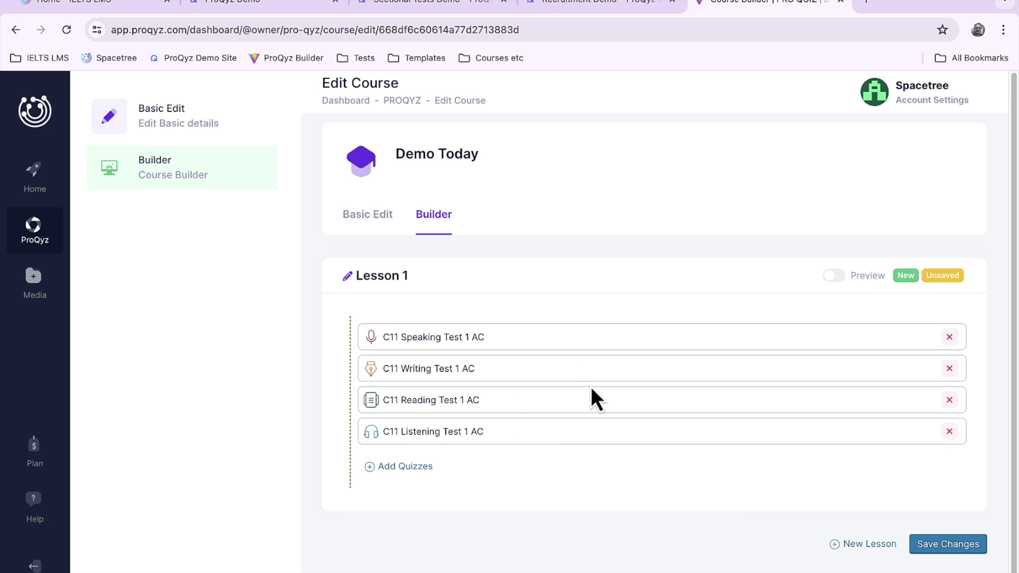
{"action": "left_click", "coordinate": [949, 546]}
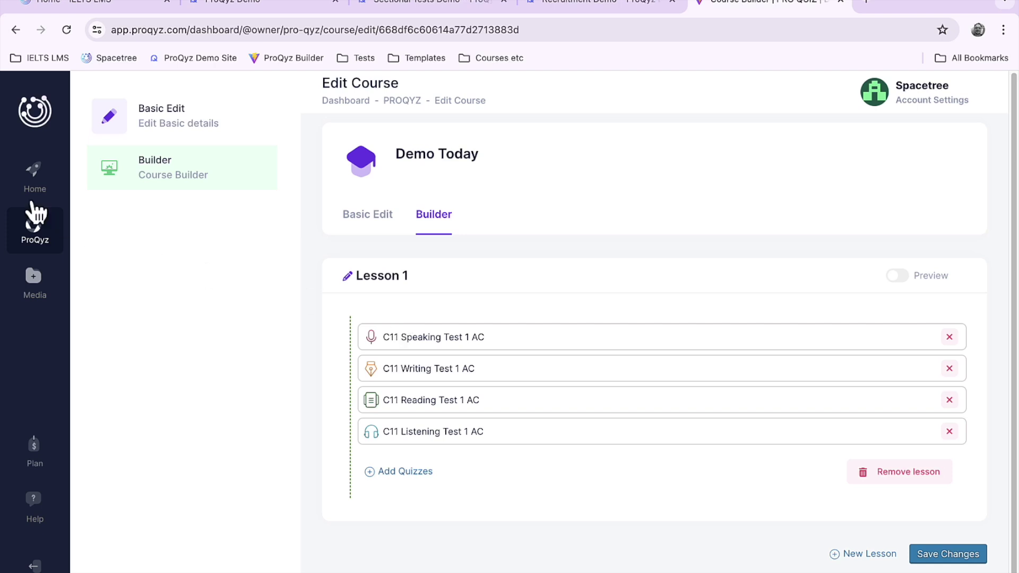
Step: Preview the Demo Today course from My Courses, check its Lesson 1 page, and close the preview
{"action": "left_click", "coordinate": [33, 239]}
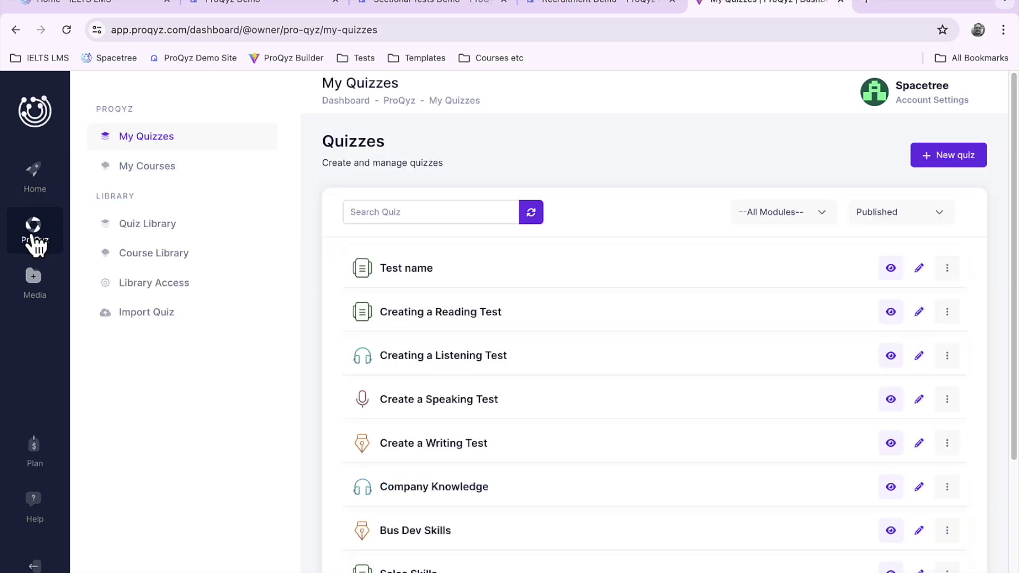
{"action": "left_click", "coordinate": [67, 30]}
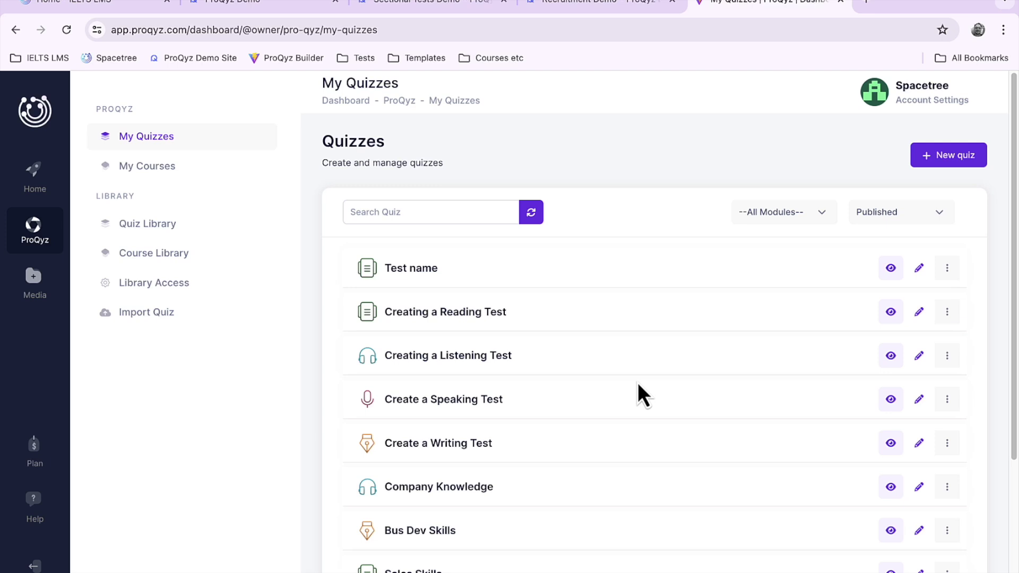
{"action": "scroll", "coordinate": [637, 389], "scroll_direction": "down", "scroll_amount": 2}
{"action": "scroll", "coordinate": [638, 389], "scroll_direction": "up", "scroll_amount": 2}
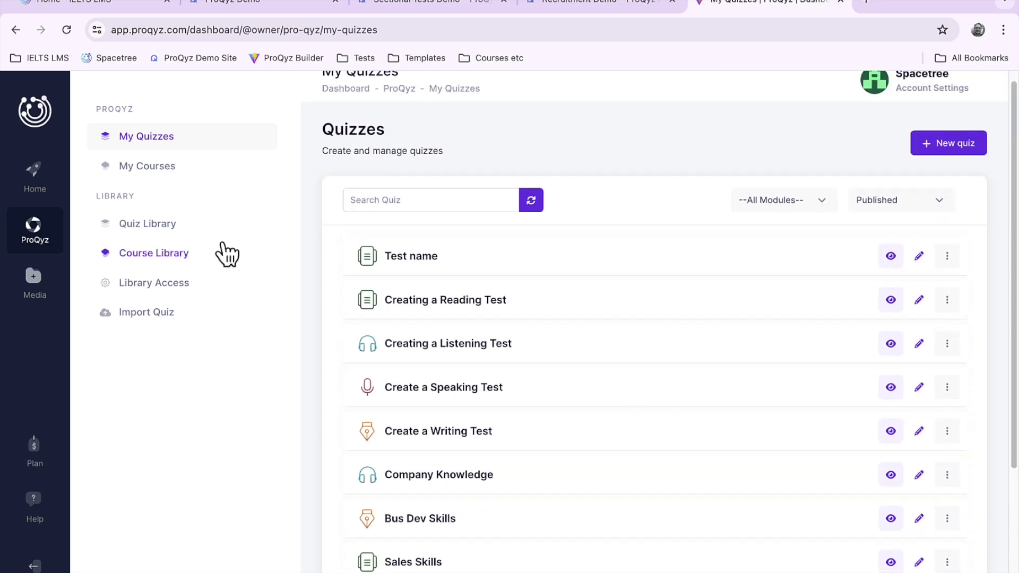
{"action": "left_click", "coordinate": [154, 169]}
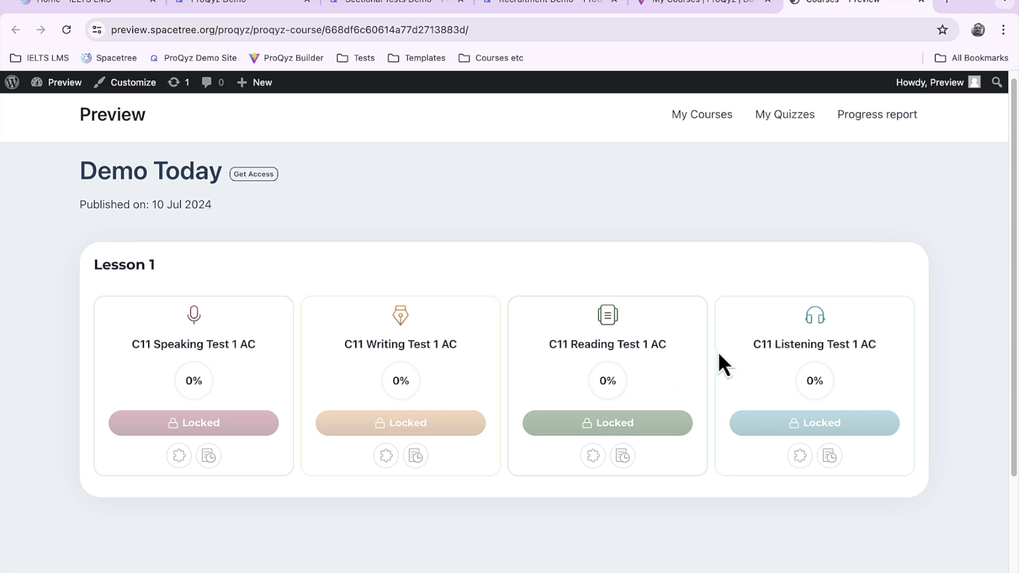
{"action": "scroll", "coordinate": [719, 354], "scroll_direction": "down", "scroll_amount": 1}
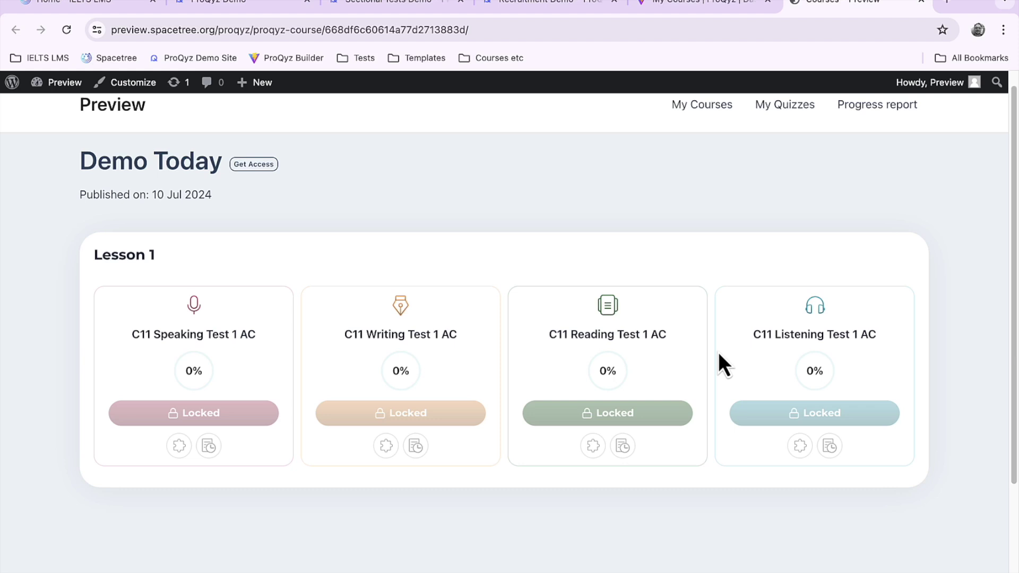
{"action": "left_click", "coordinate": [921, 6]}
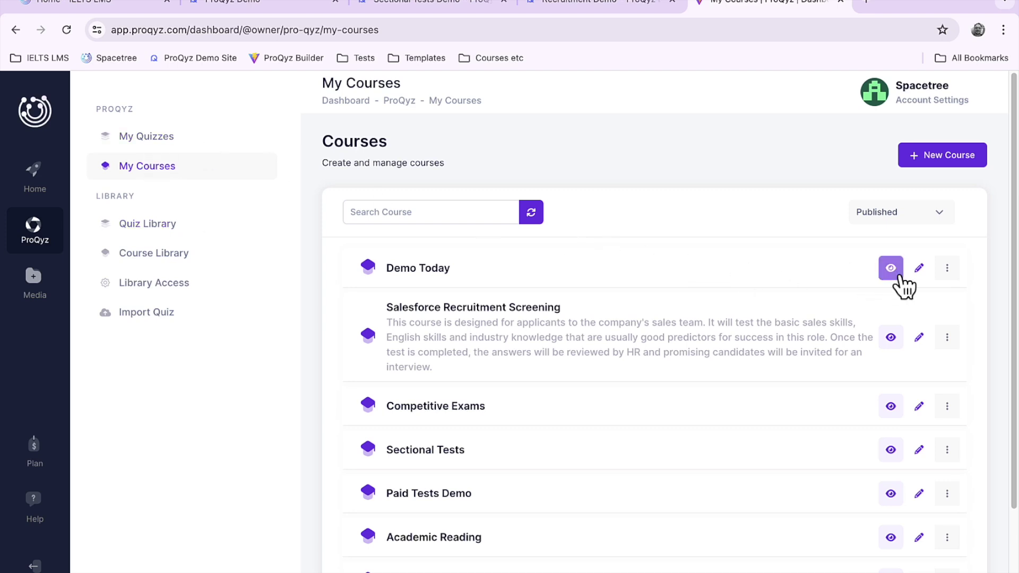
Step: Add a second lesson titled "Lesson 2" to the Demo Today course in the course builder
{"action": "left_click", "coordinate": [920, 271]}
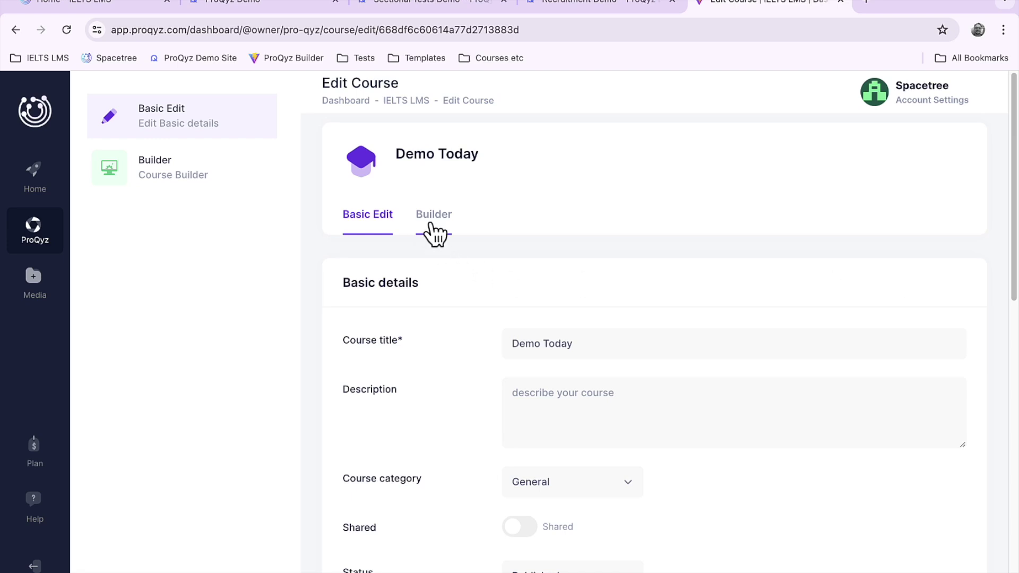
{"action": "left_click", "coordinate": [431, 225]}
{"action": "scroll", "coordinate": [803, 337], "scroll_direction": "down", "scroll_amount": 1}
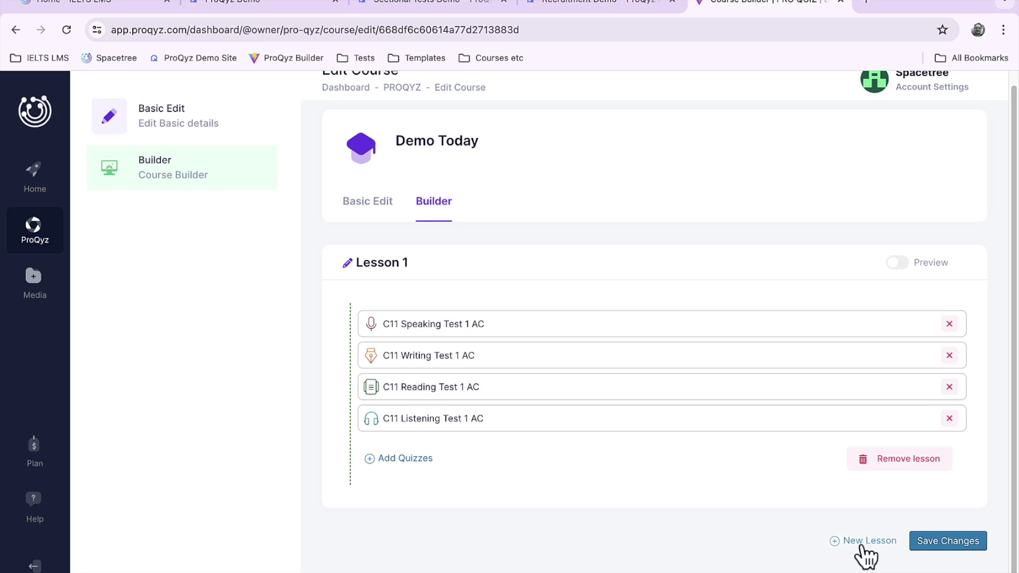
{"action": "left_click", "coordinate": [862, 542]}
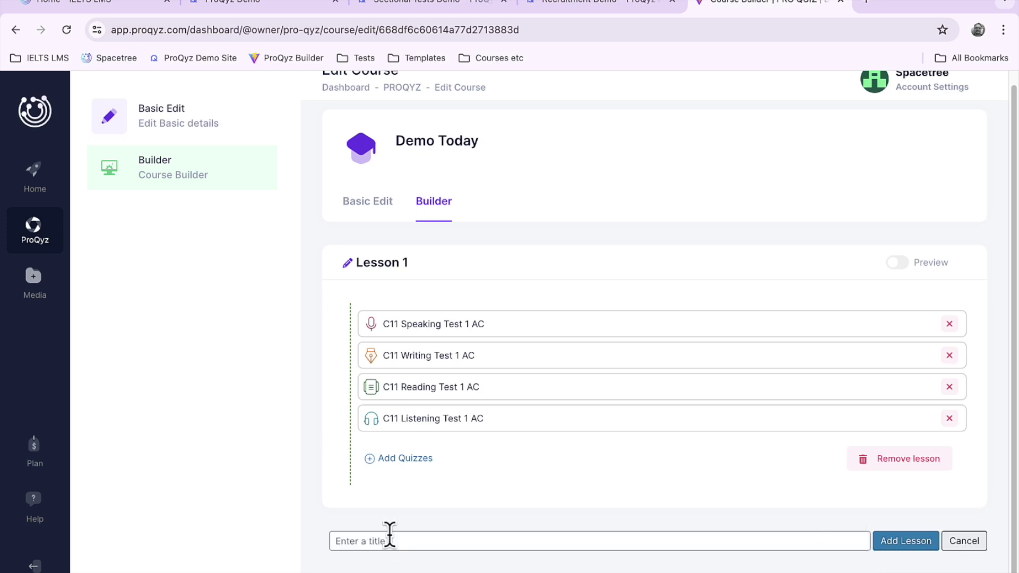
{"action": "left_click", "coordinate": [390, 540]}
{"action": "type", "text": "Lesso"}
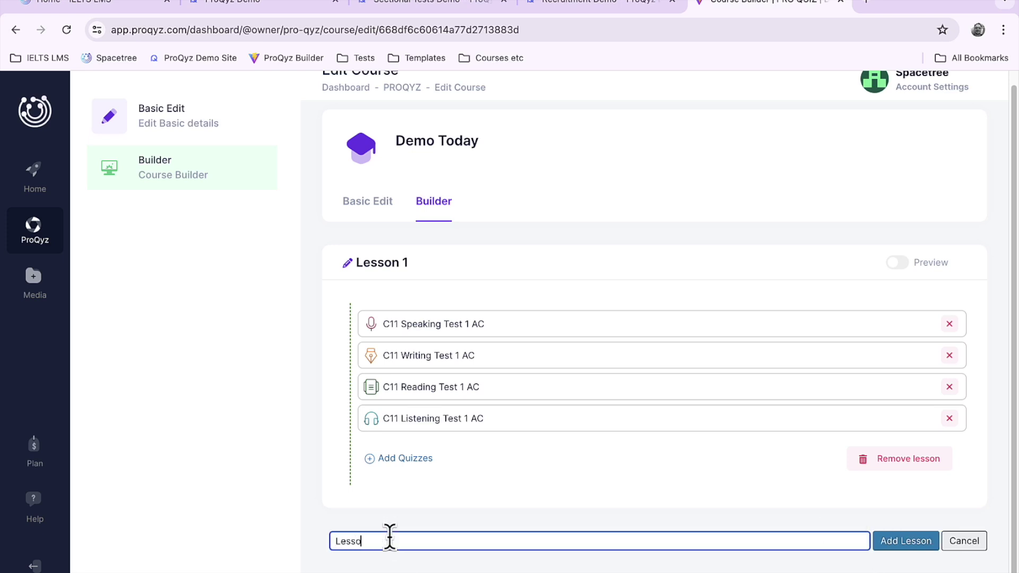
{"action": "type", "text": "n 2"}
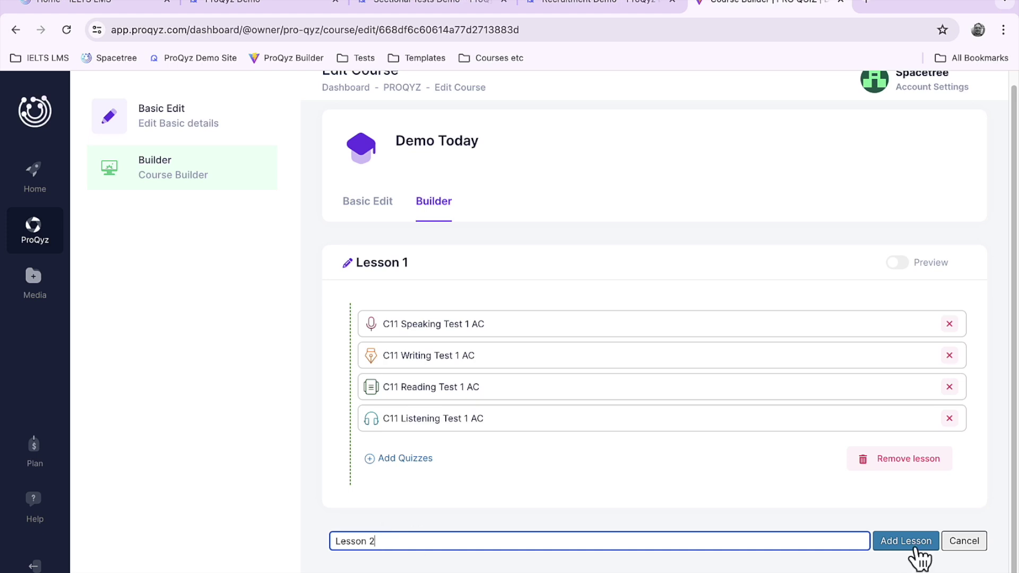
{"action": "left_click", "coordinate": [911, 546]}
Step: Add the C12 Writing, Reading and Listening Test 4 AC and C12 Speaking Test 3 AC quizzes to Lesson 2 and save the course
{"action": "scroll", "coordinate": [705, 444], "scroll_direction": "down", "scroll_amount": 4}
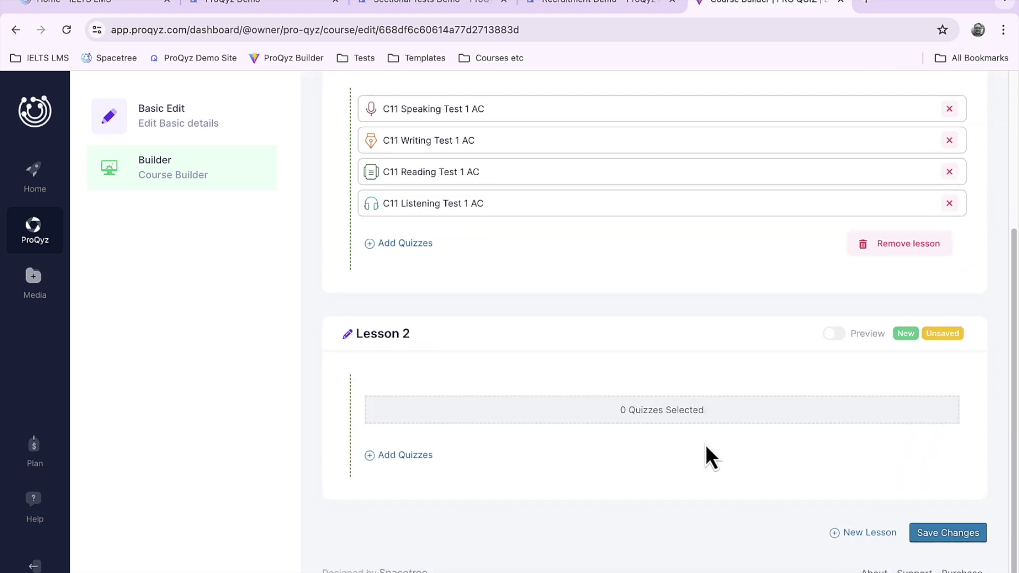
{"action": "left_click", "coordinate": [406, 465]}
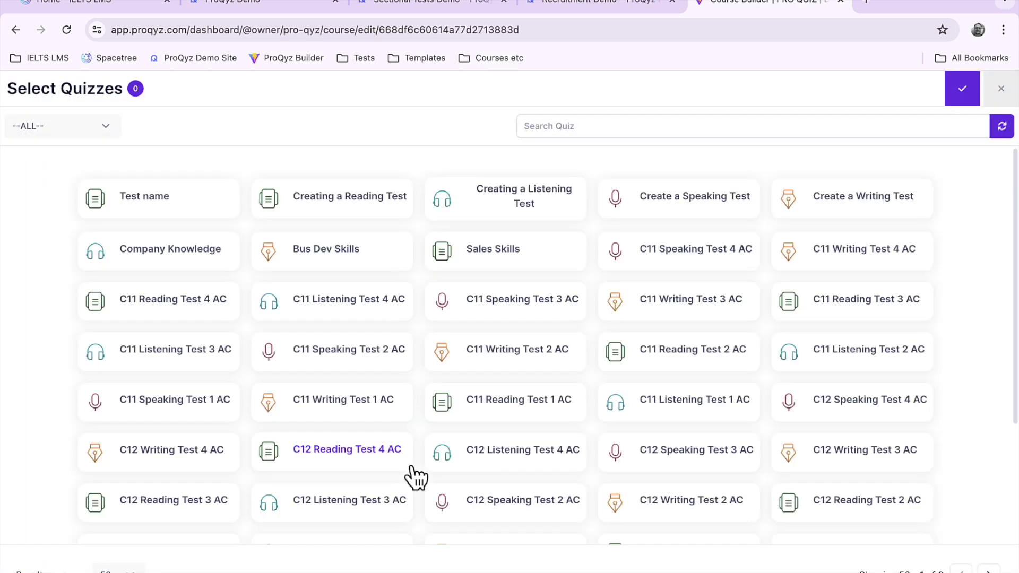
{"action": "left_click", "coordinate": [153, 460]}
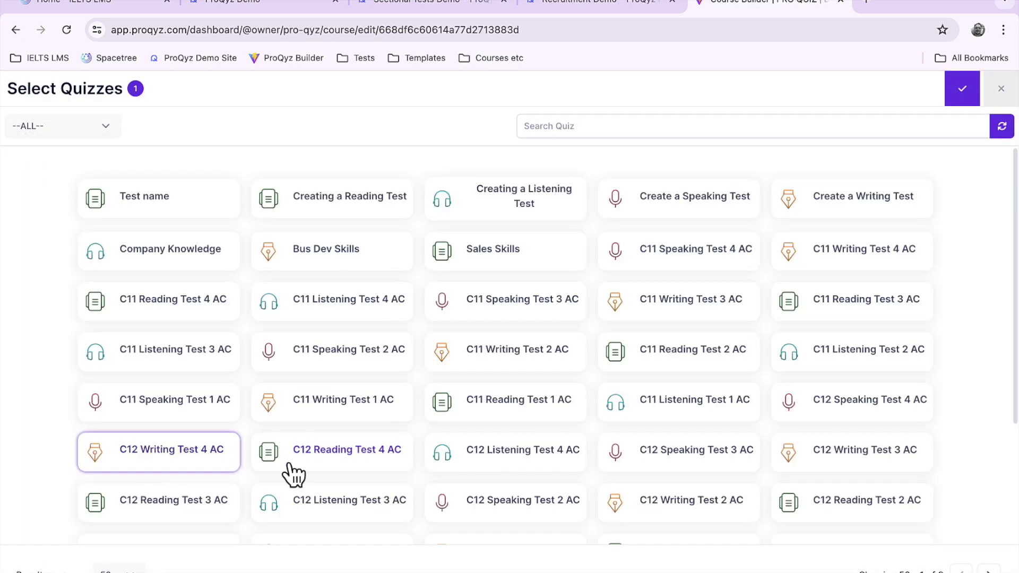
{"action": "left_click", "coordinate": [312, 467]}
{"action": "left_click", "coordinate": [508, 466]}
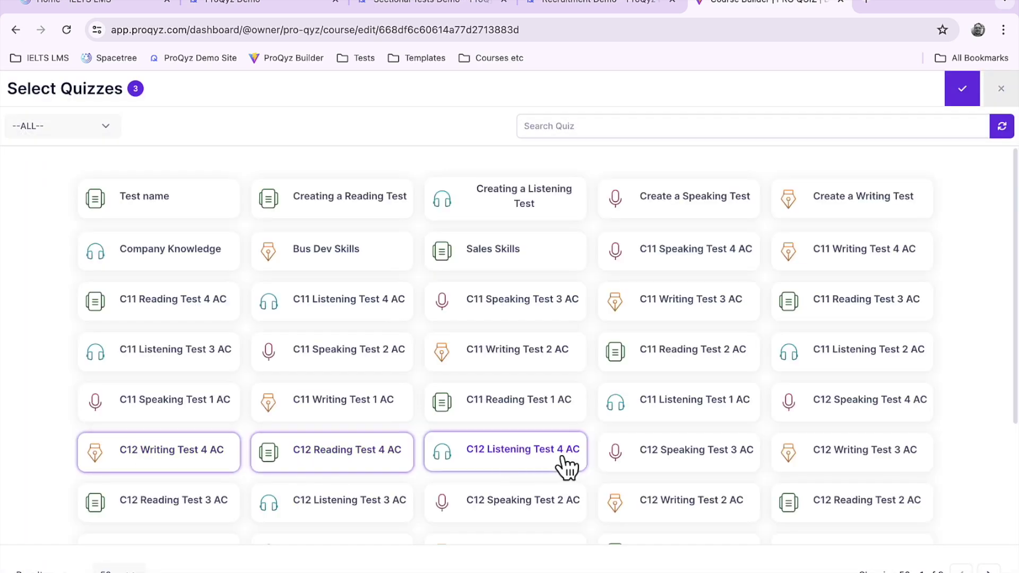
{"action": "left_click", "coordinate": [666, 464]}
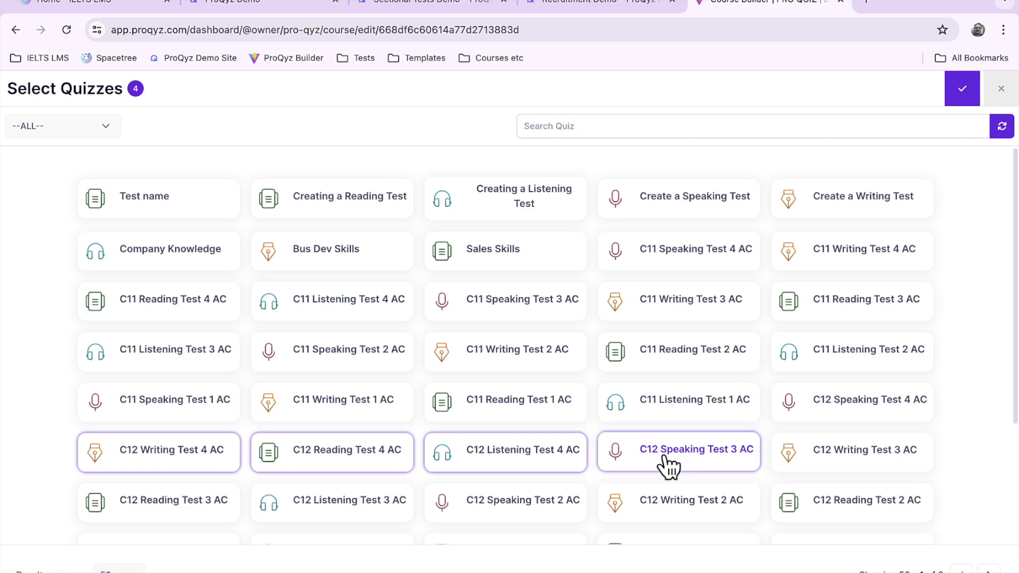
{"action": "left_click", "coordinate": [961, 89]}
{"action": "scroll", "coordinate": [743, 304], "scroll_direction": "down", "scroll_amount": 2}
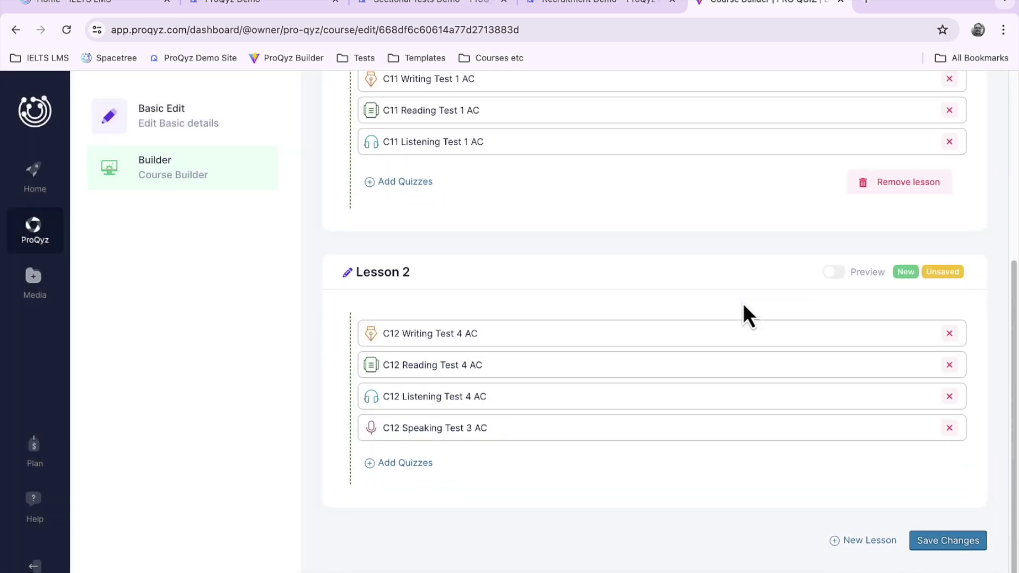
{"action": "left_click", "coordinate": [939, 542]}
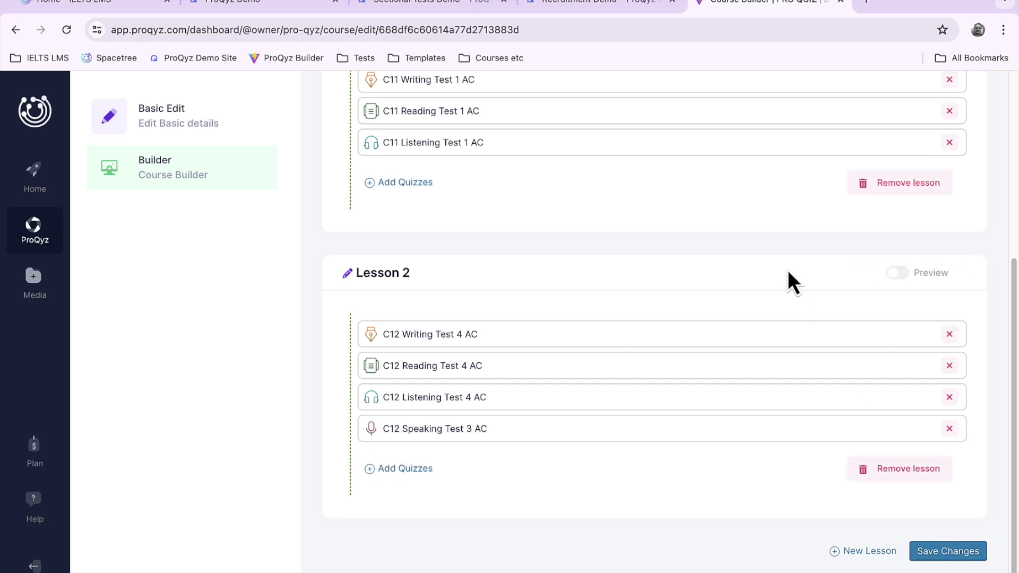
Step: Enable the Preview option for Lesson 1 and save the course content
{"action": "scroll", "coordinate": [787, 280], "scroll_direction": "up", "scroll_amount": 5}
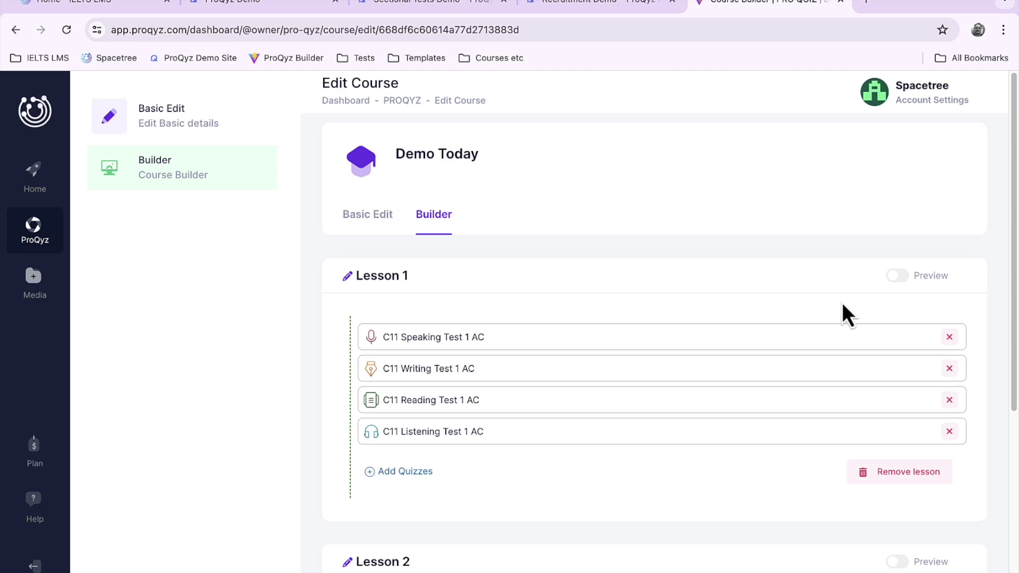
{"action": "scroll", "coordinate": [843, 305], "scroll_direction": "down", "scroll_amount": 1}
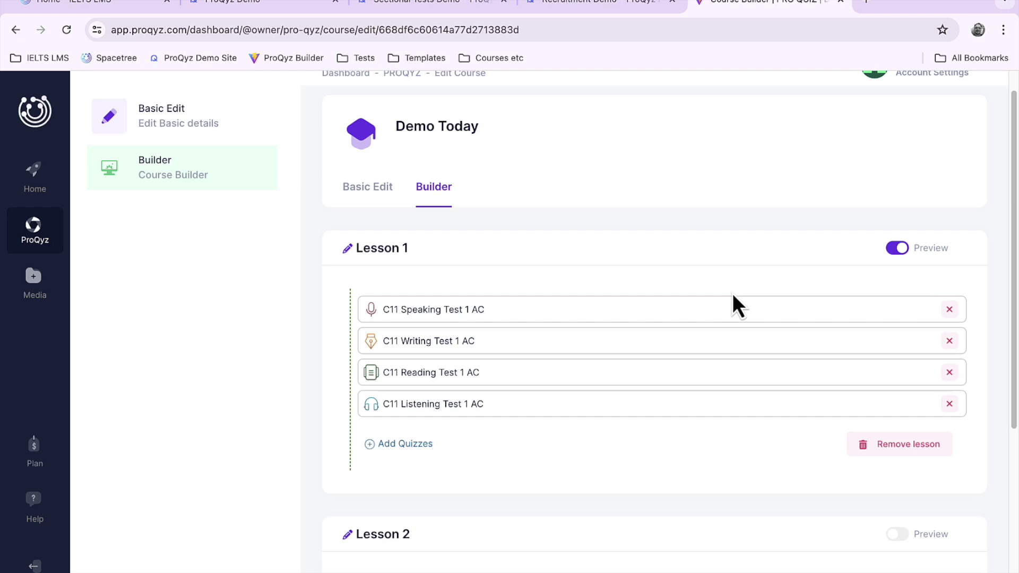
{"action": "scroll", "coordinate": [732, 297], "scroll_direction": "down", "scroll_amount": 5}
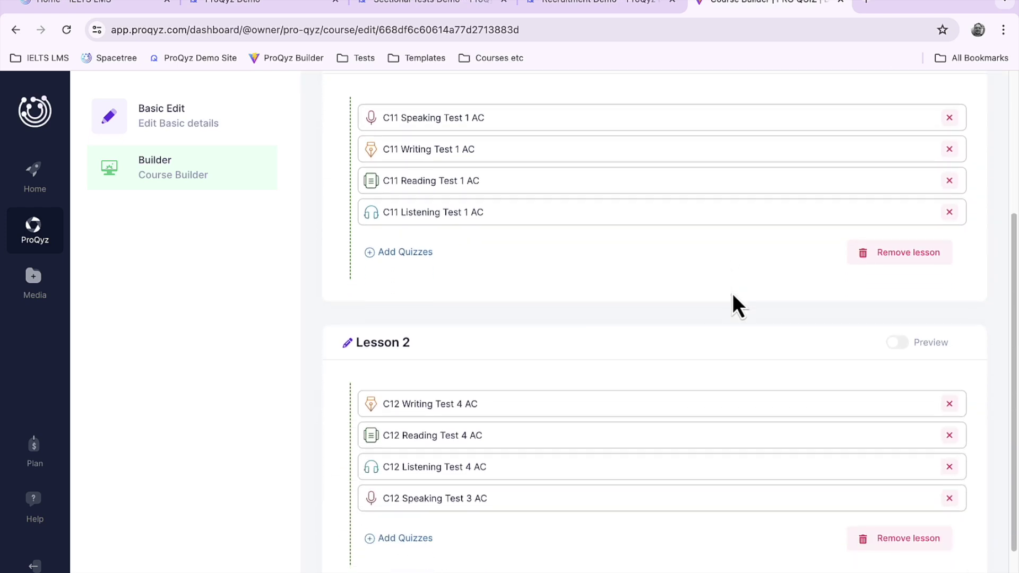
{"action": "left_click", "coordinate": [955, 542]}
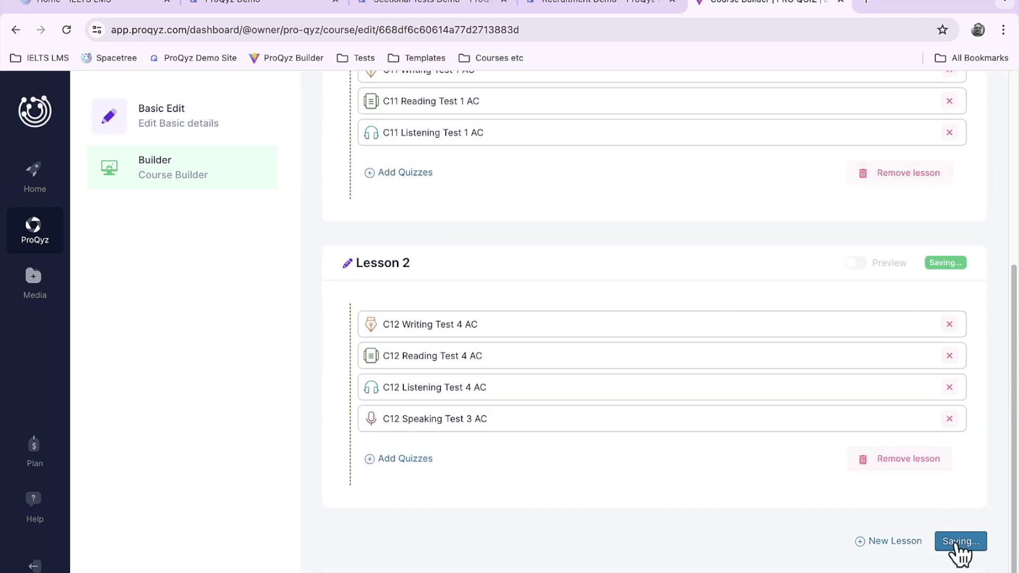
{"action": "scroll", "coordinate": [600, 323], "scroll_direction": "up", "scroll_amount": 10}
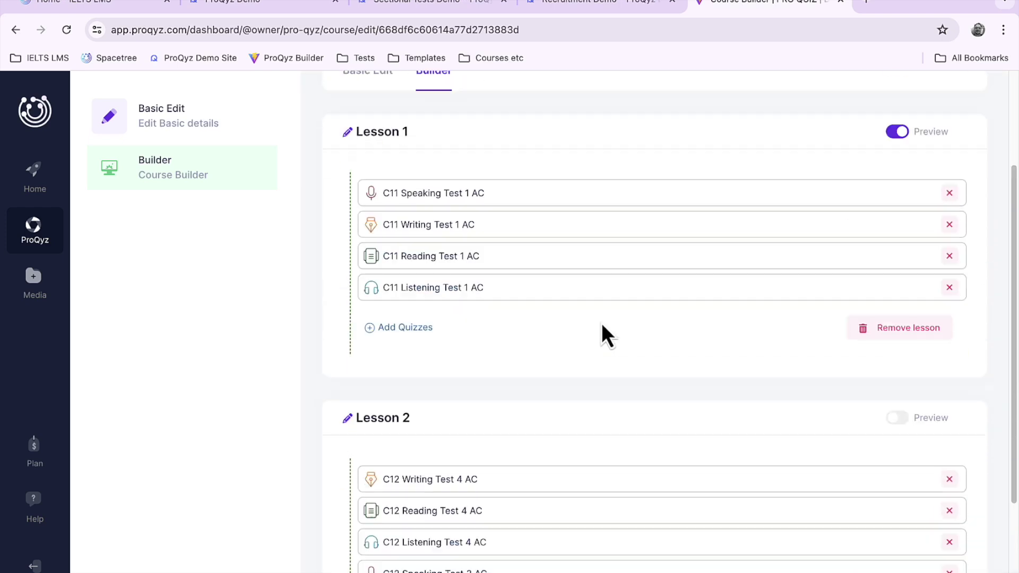
Step: Preview the Demo Today course from My Courses, compare test access in Lesson 1 and Lesson 2, and return to the course list
{"action": "left_click", "coordinate": [33, 234]}
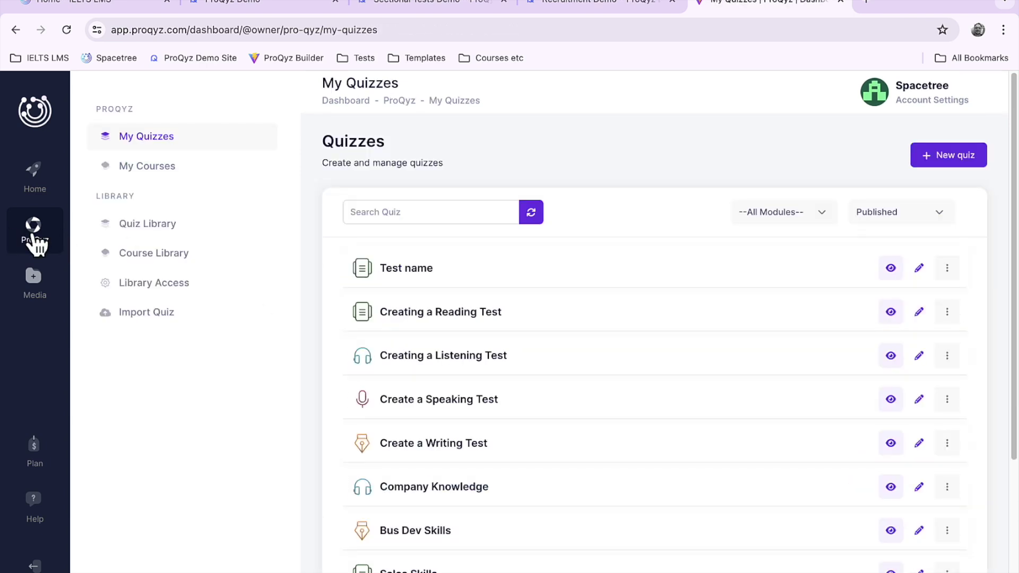
{"action": "left_click", "coordinate": [148, 169]}
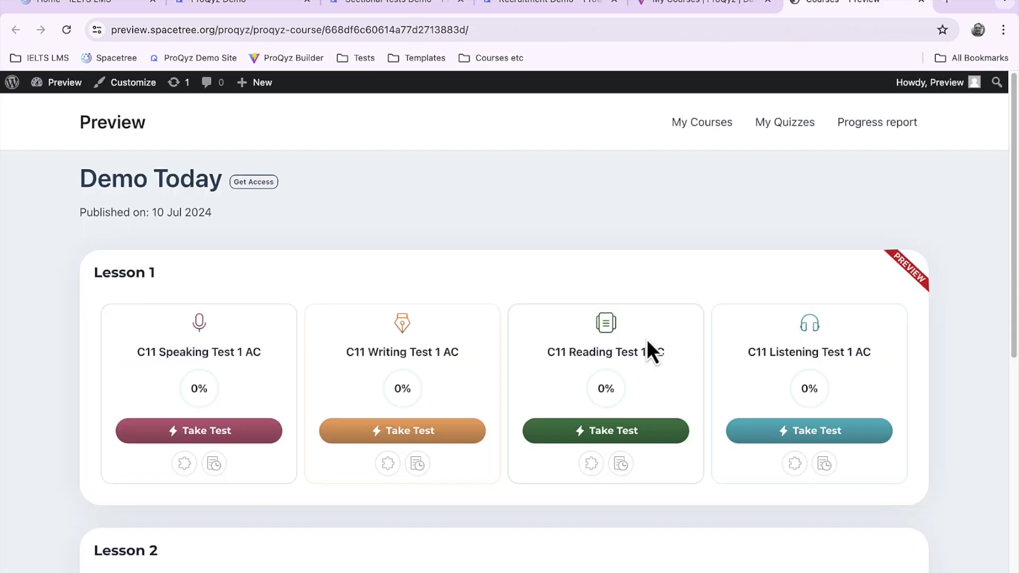
{"action": "scroll", "coordinate": [576, 339], "scroll_direction": "down", "scroll_amount": 2}
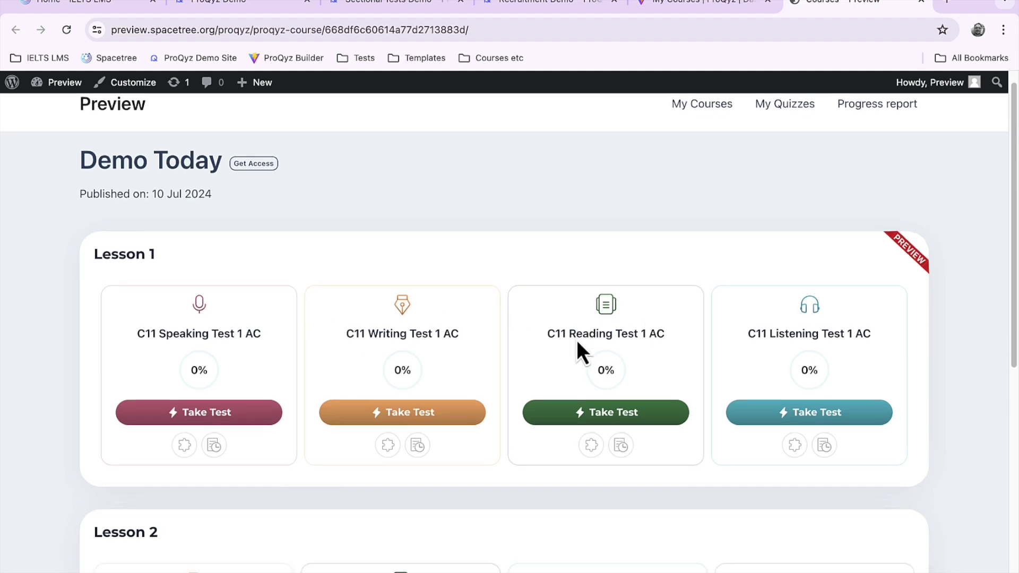
{"action": "scroll", "coordinate": [576, 339], "scroll_direction": "down", "scroll_amount": 1}
{"action": "scroll", "coordinate": [504, 329], "scroll_direction": "up", "scroll_amount": 1}
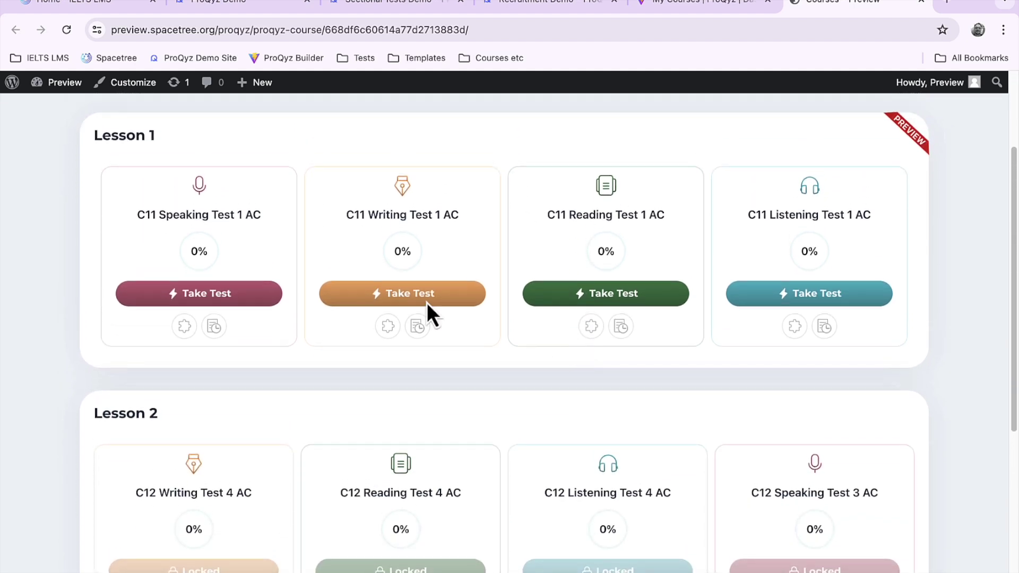
{"action": "scroll", "coordinate": [276, 354], "scroll_direction": "up", "scroll_amount": 1}
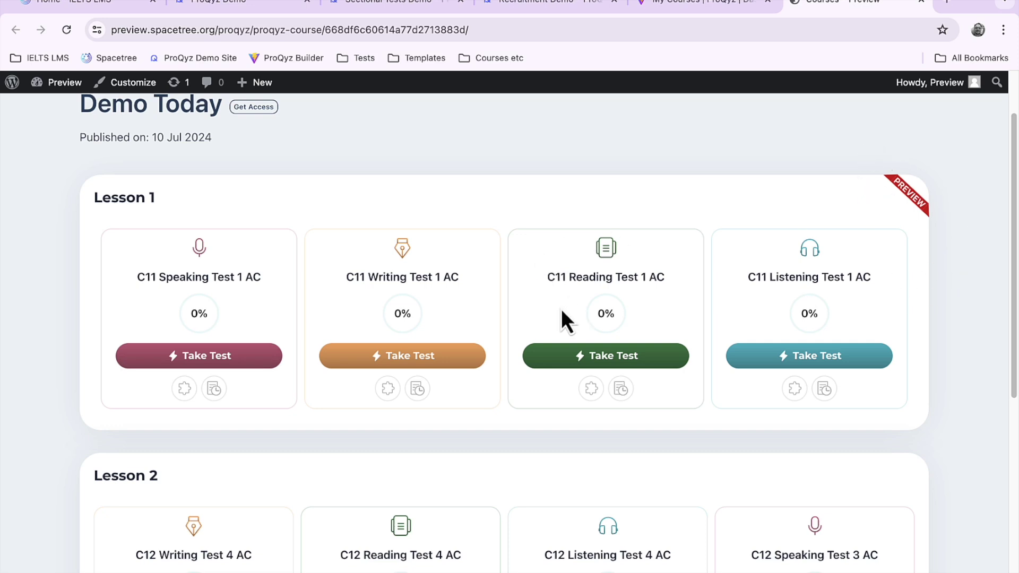
{"action": "scroll", "coordinate": [391, 353], "scroll_direction": "down", "scroll_amount": 1}
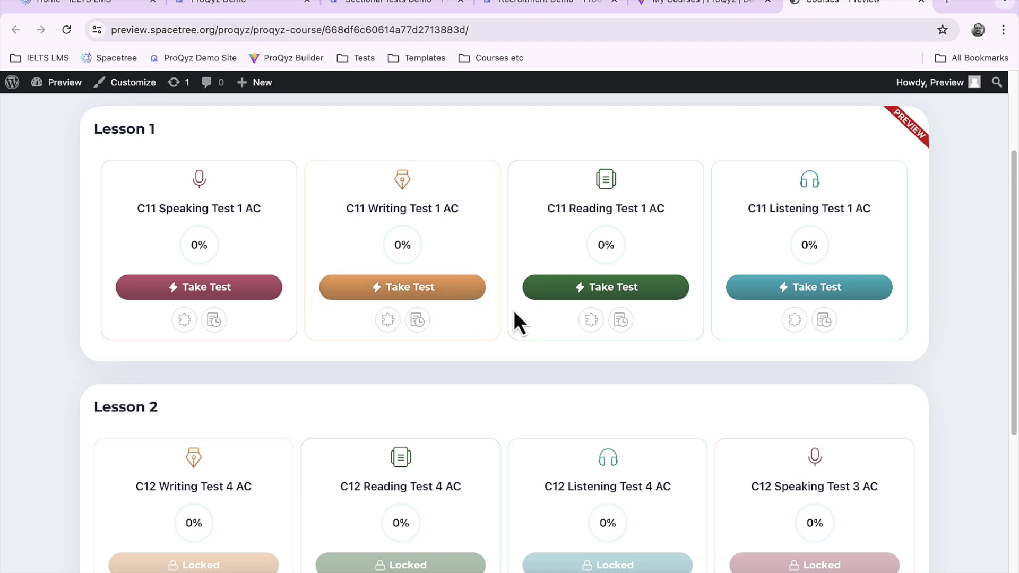
{"action": "scroll", "coordinate": [280, 273], "scroll_direction": "up", "scroll_amount": 1}
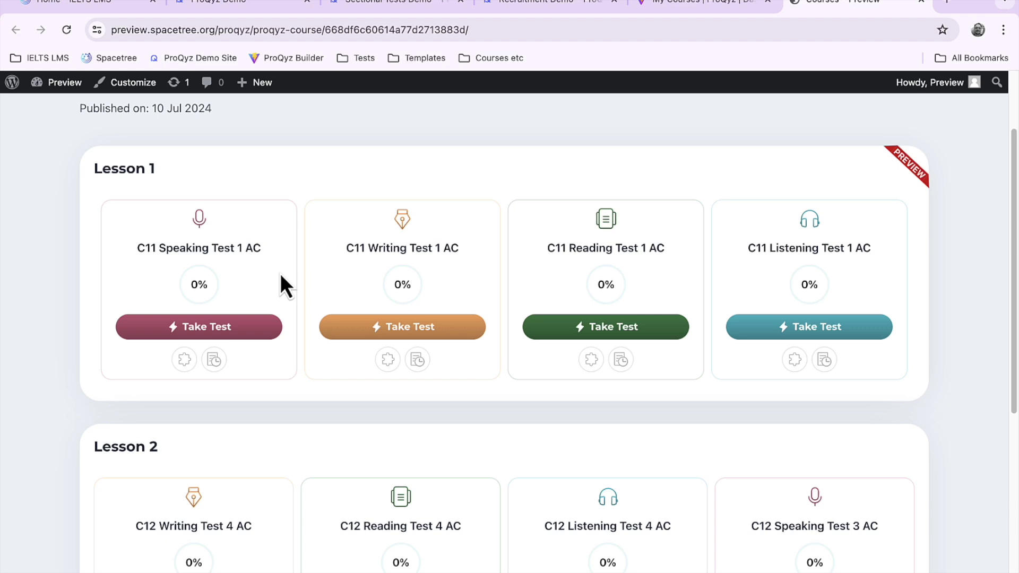
{"action": "scroll", "coordinate": [281, 272], "scroll_direction": "down", "scroll_amount": 1}
{"action": "scroll", "coordinate": [280, 273], "scroll_direction": "up", "scroll_amount": 3}
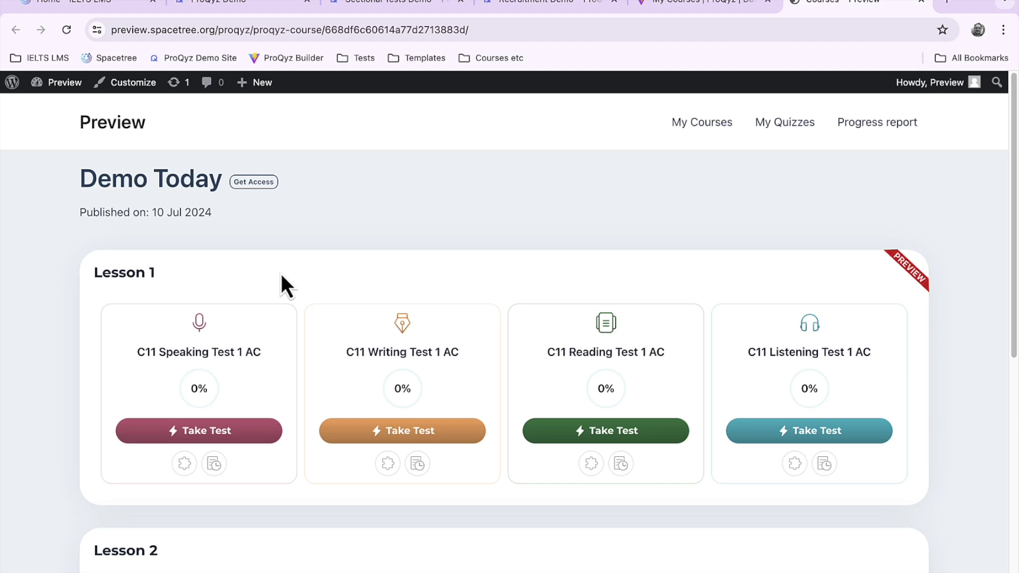
{"action": "left_click", "coordinate": [686, 7]}
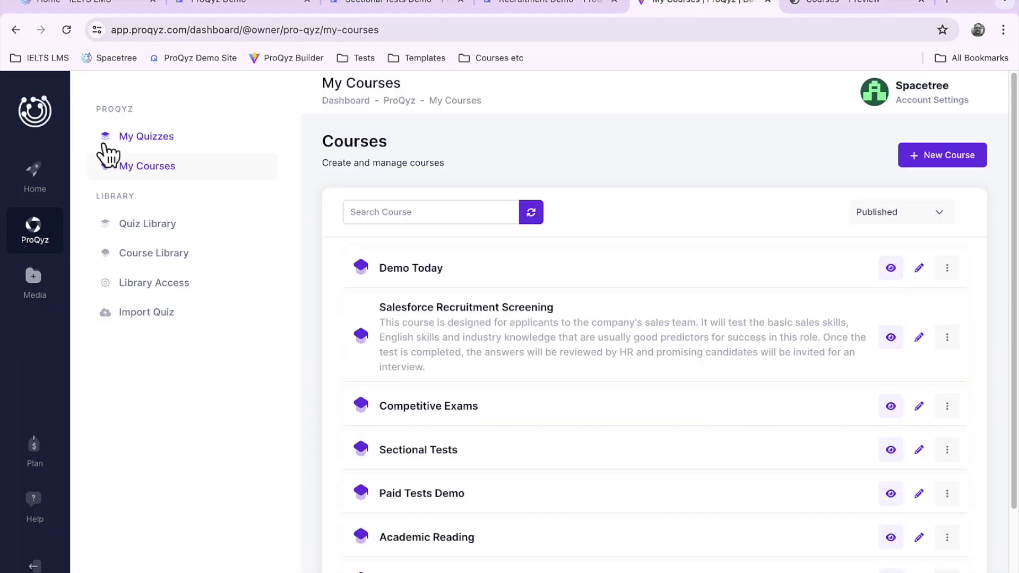